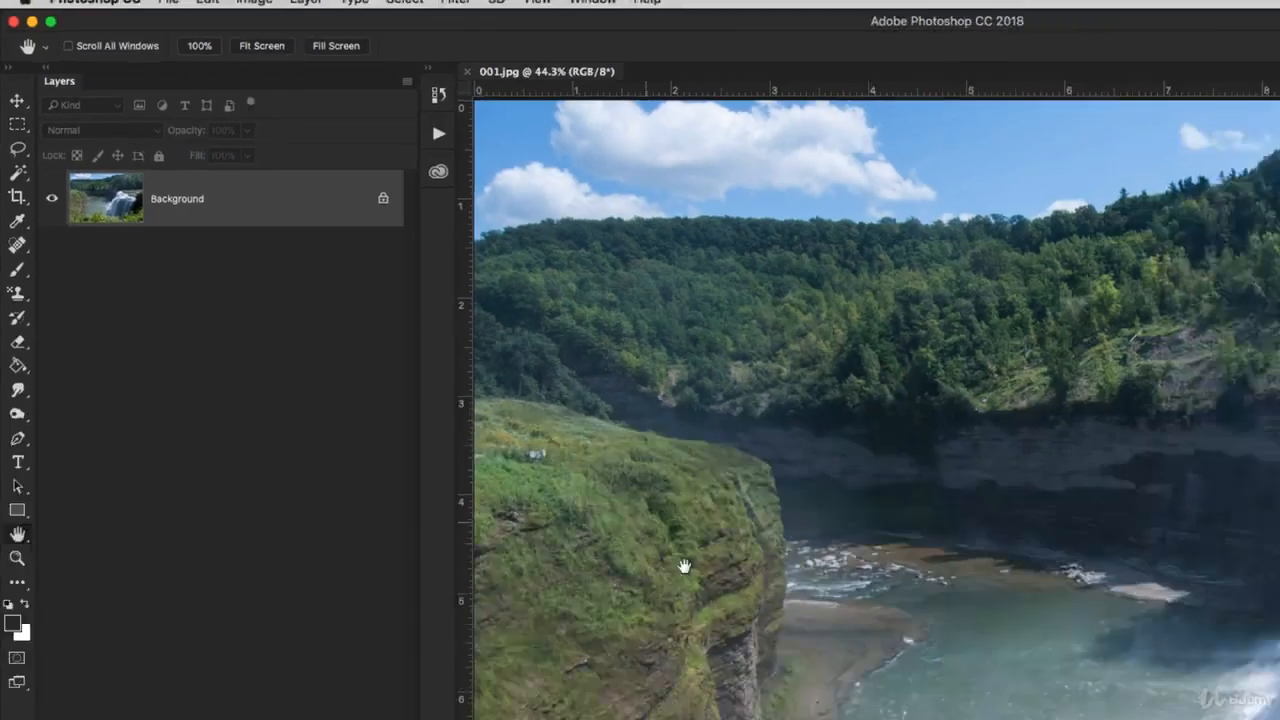
Darken the Background directly with a Levels adjustment, setting the midtones to about 0.75, and undo it
{"action": "key", "text": "ctrl+l"}
{"action": "mouse_move", "coordinate": [469, 521]}
{"action": "left_mouse_down"}
{"action": "mouse_move", "coordinate": [456, 521]}
{"action": "mouse_move", "coordinate": [486, 526]}
{"action": "left_mouse_up"}
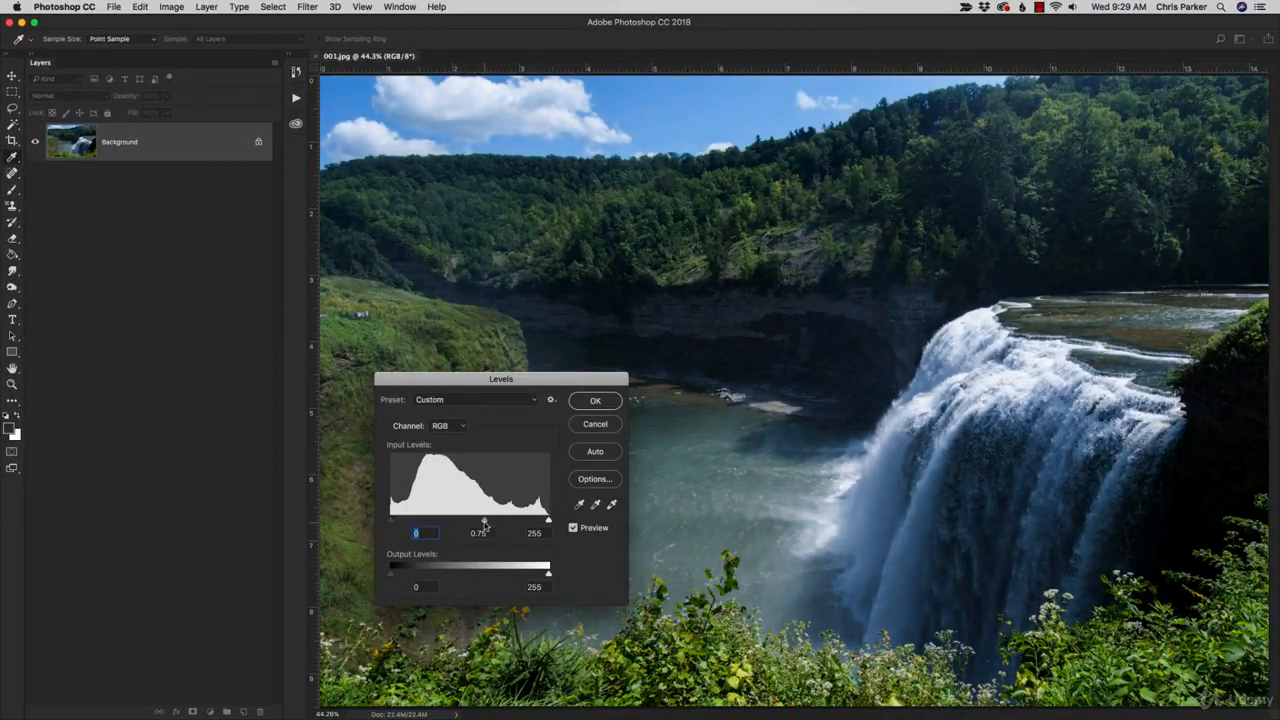
{"action": "left_click", "coordinate": [483, 527]}
{"action": "left_click", "coordinate": [595, 400]}
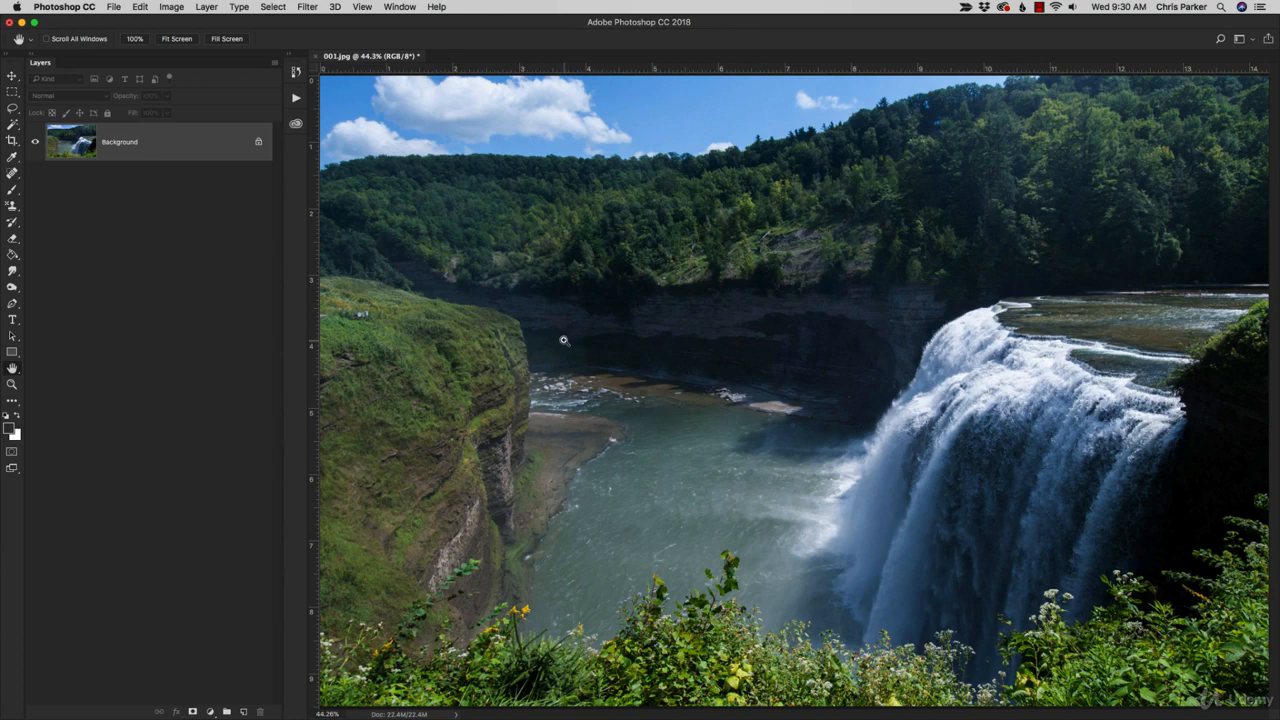
{"action": "key", "text": "super+z"}
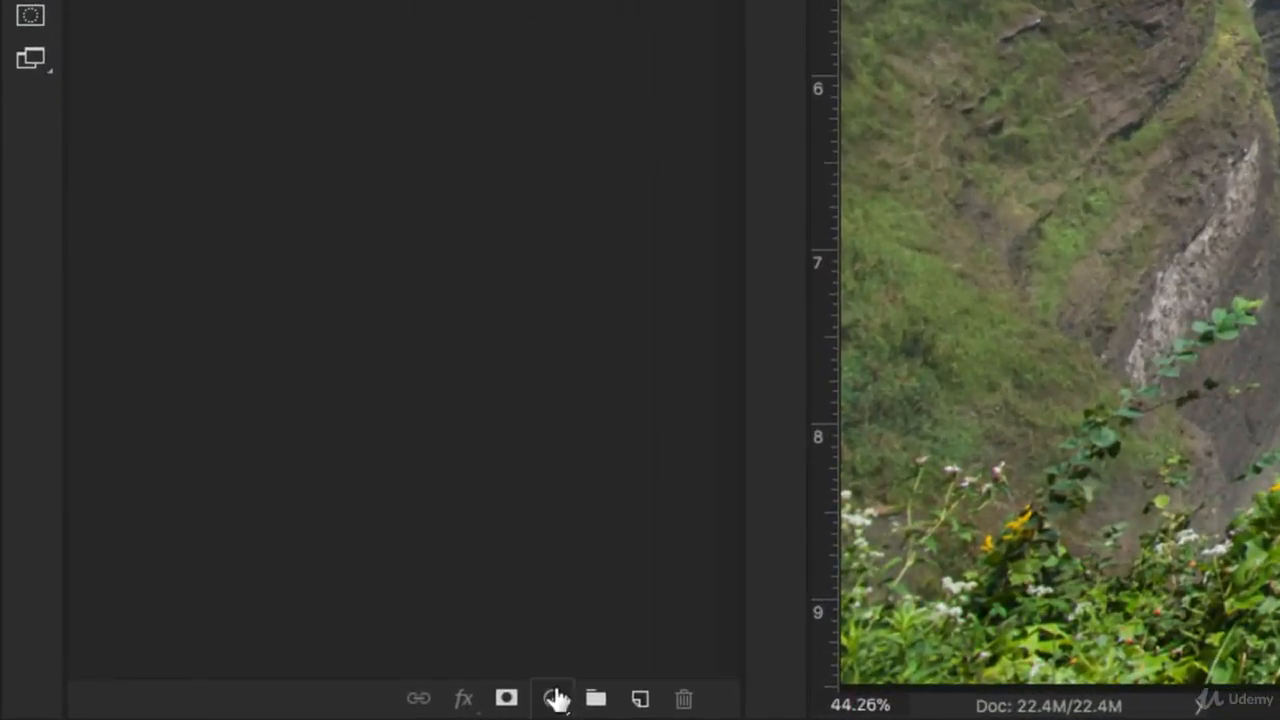
Add a Levels adjustment layer above the Background, keeping the default layer name and options
{"action": "left_click", "coordinate": [554, 698]}
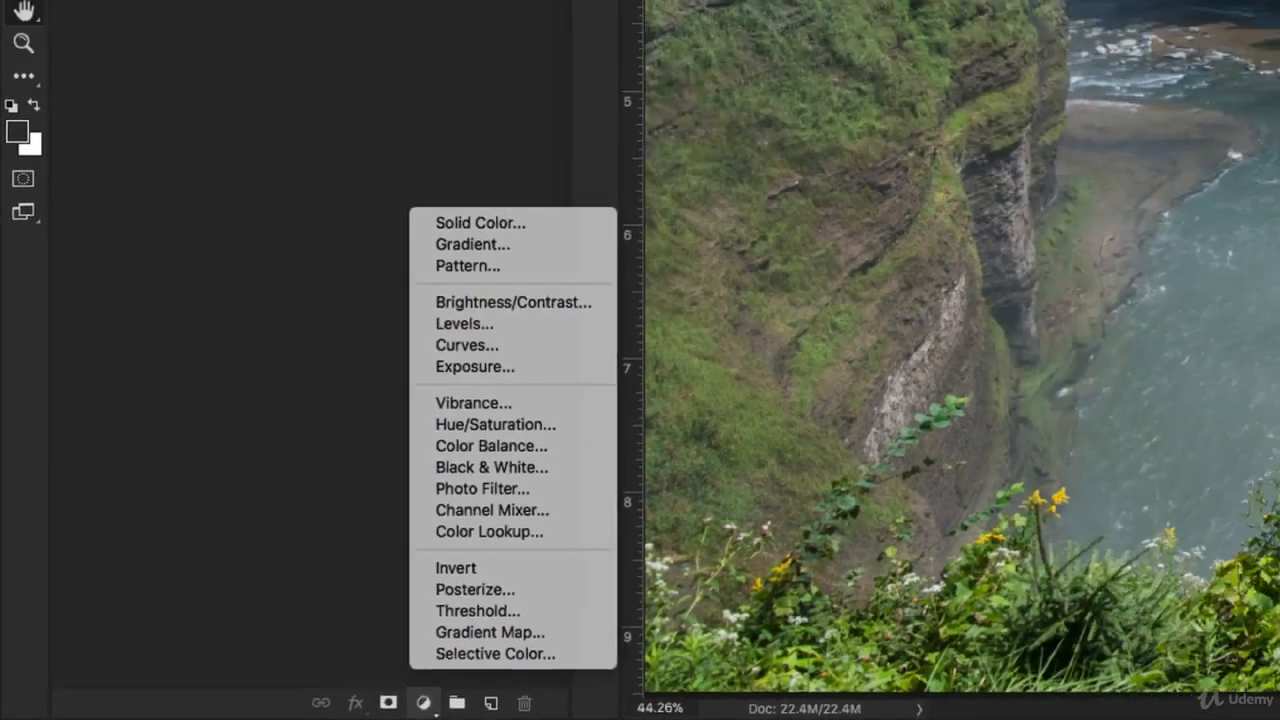
{"action": "left_click", "coordinate": [266, 283]}
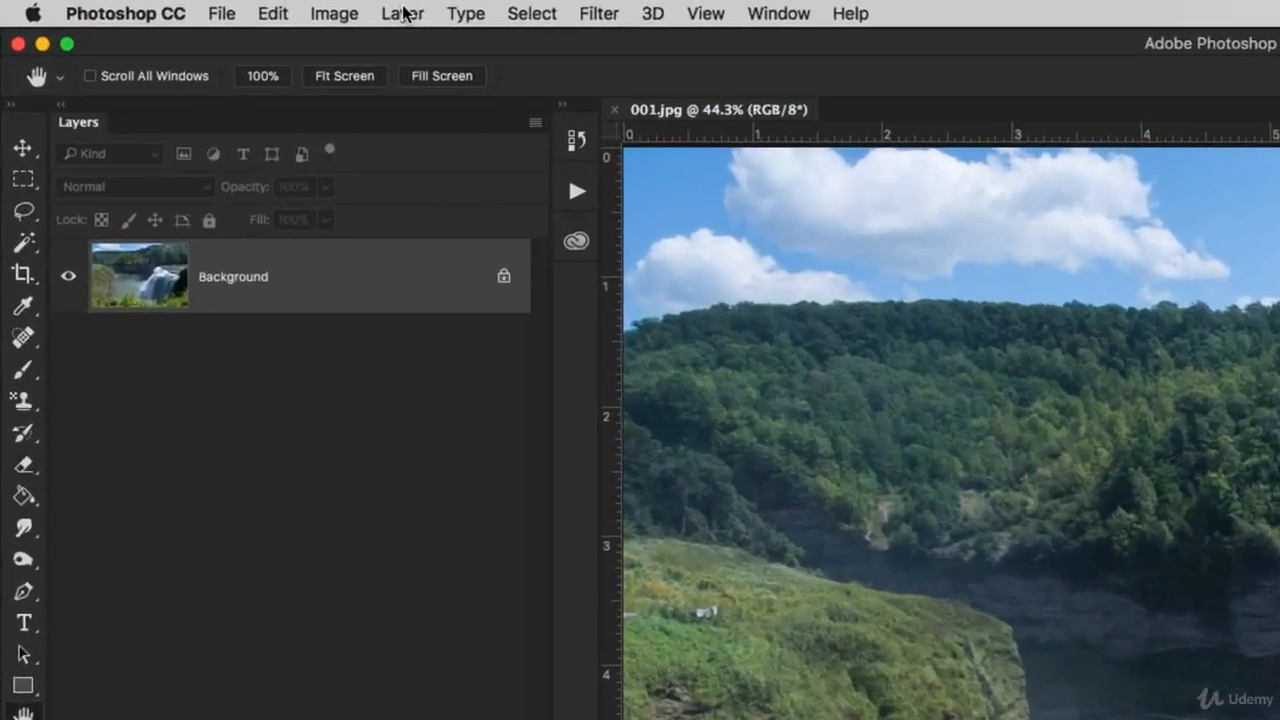
{"action": "left_click", "coordinate": [231, 8]}
{"action": "mouse_move", "coordinate": [271, 197]}
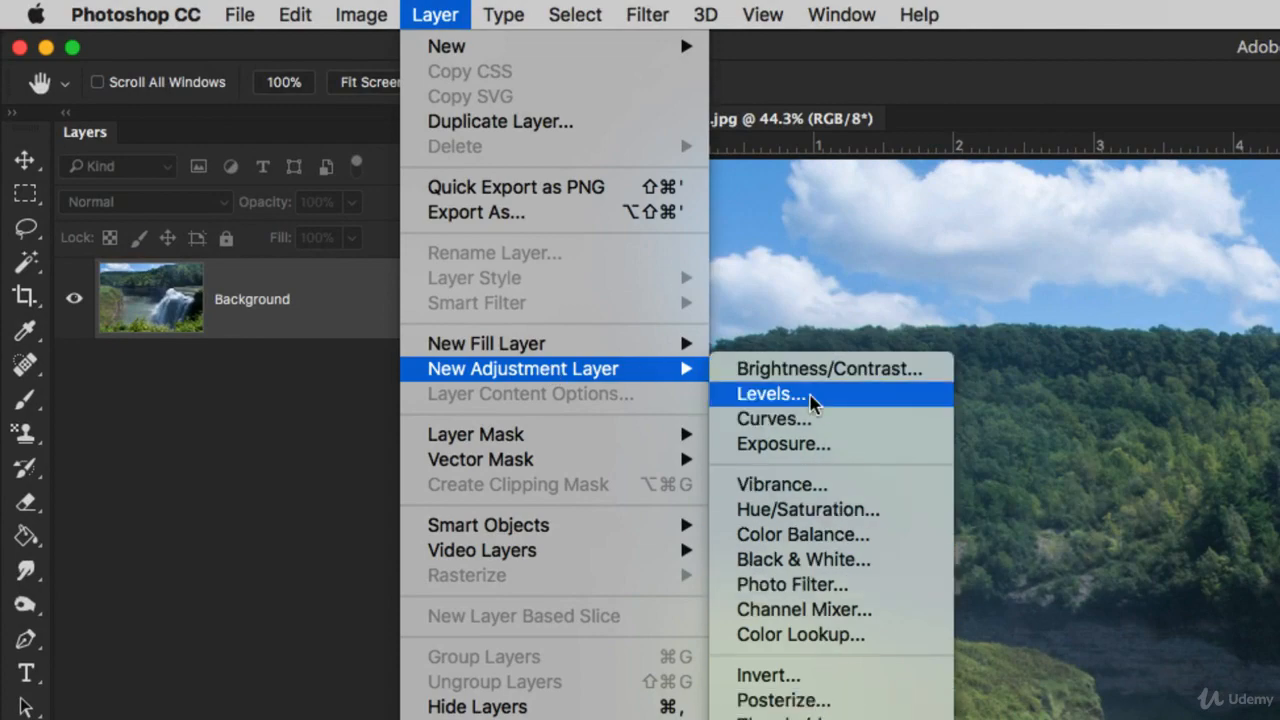
{"action": "left_click", "coordinate": [810, 395]}
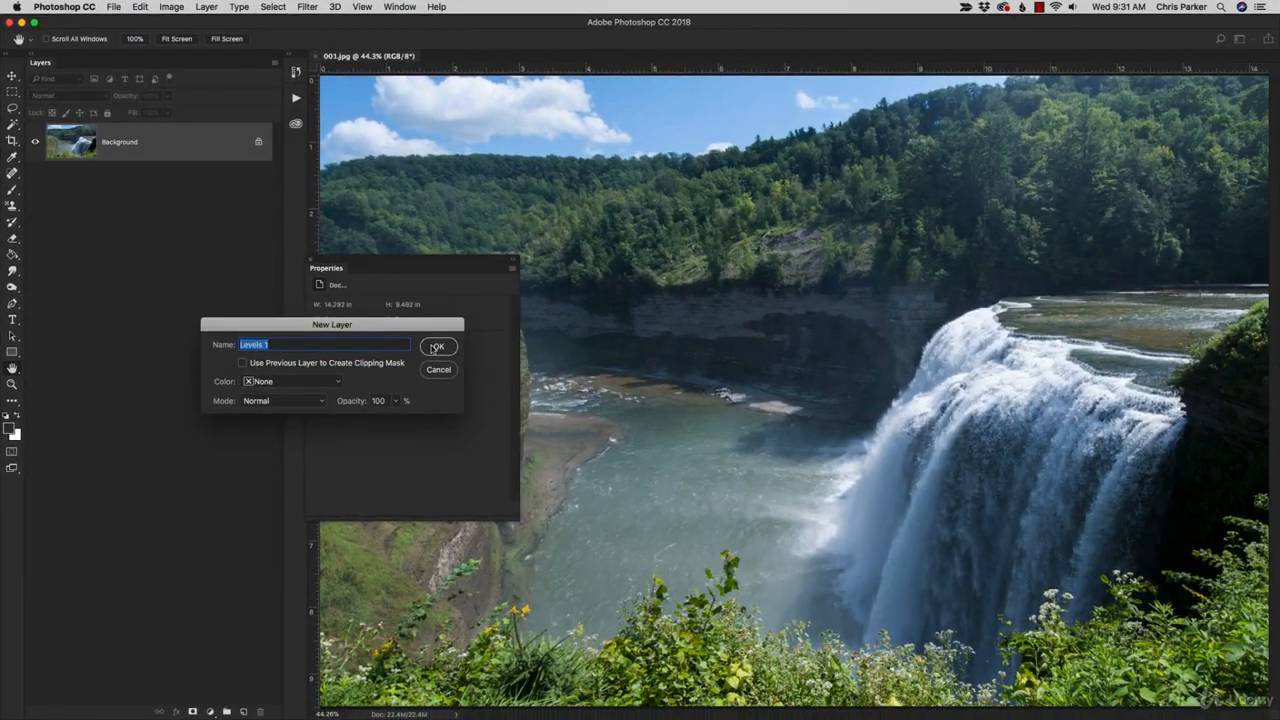
{"action": "left_click", "coordinate": [436, 347]}
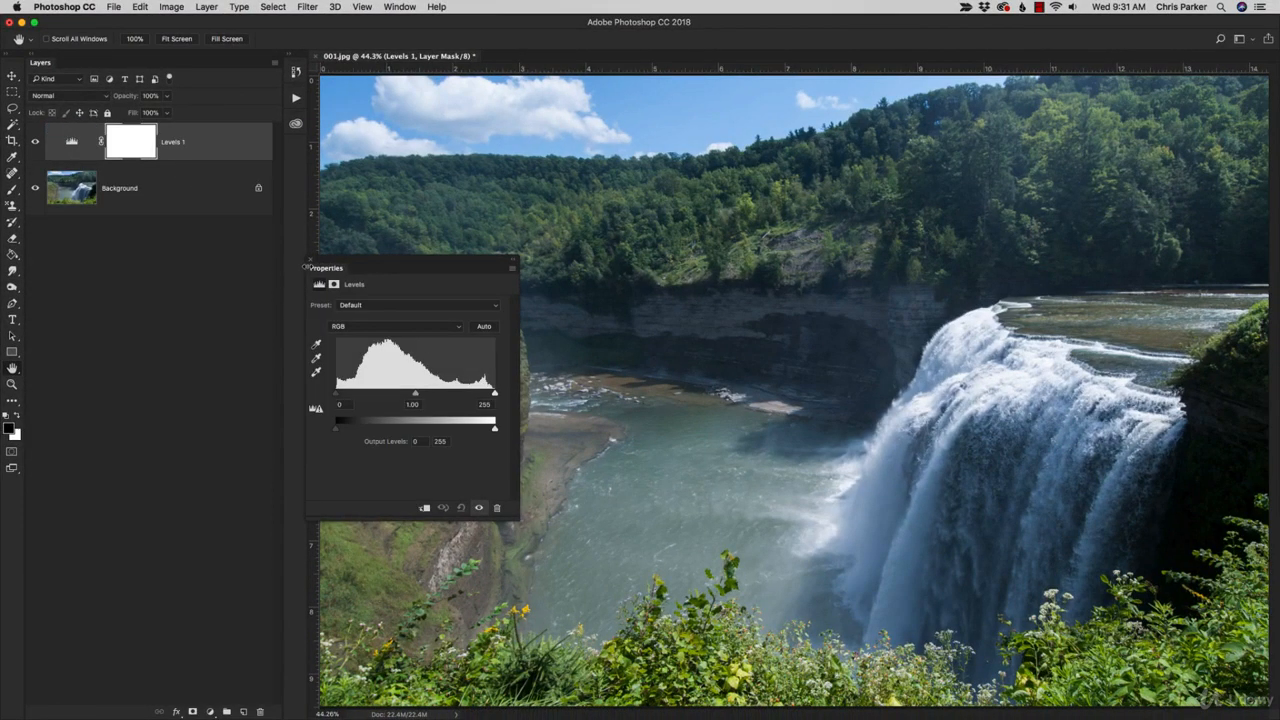
Set the Levels 1 layer's black input level to 10 and white input level to 245
{"action": "left_click_drag", "start_coordinate": [355, 265], "coordinate": [378, 108]}
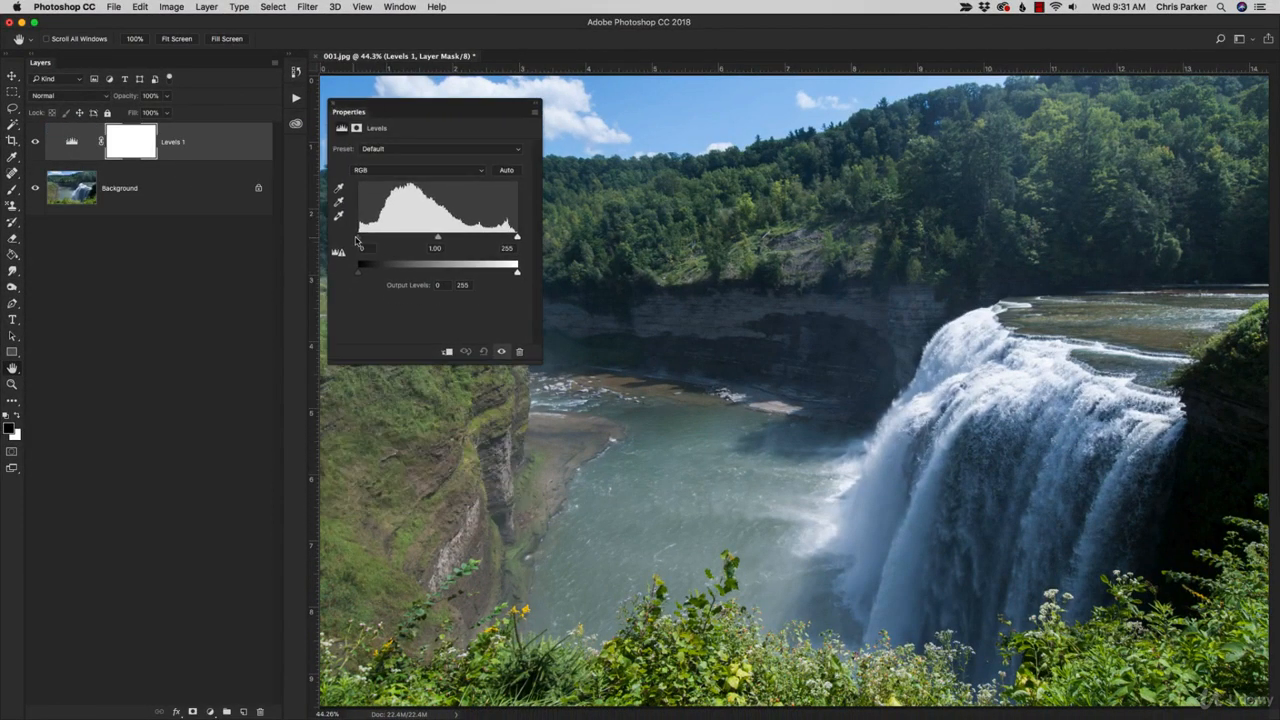
{"action": "left_click_drag", "start_coordinate": [357, 238], "coordinate": [364, 238]}
{"action": "left_click_drag", "start_coordinate": [516, 238], "coordinate": [436, 240]}
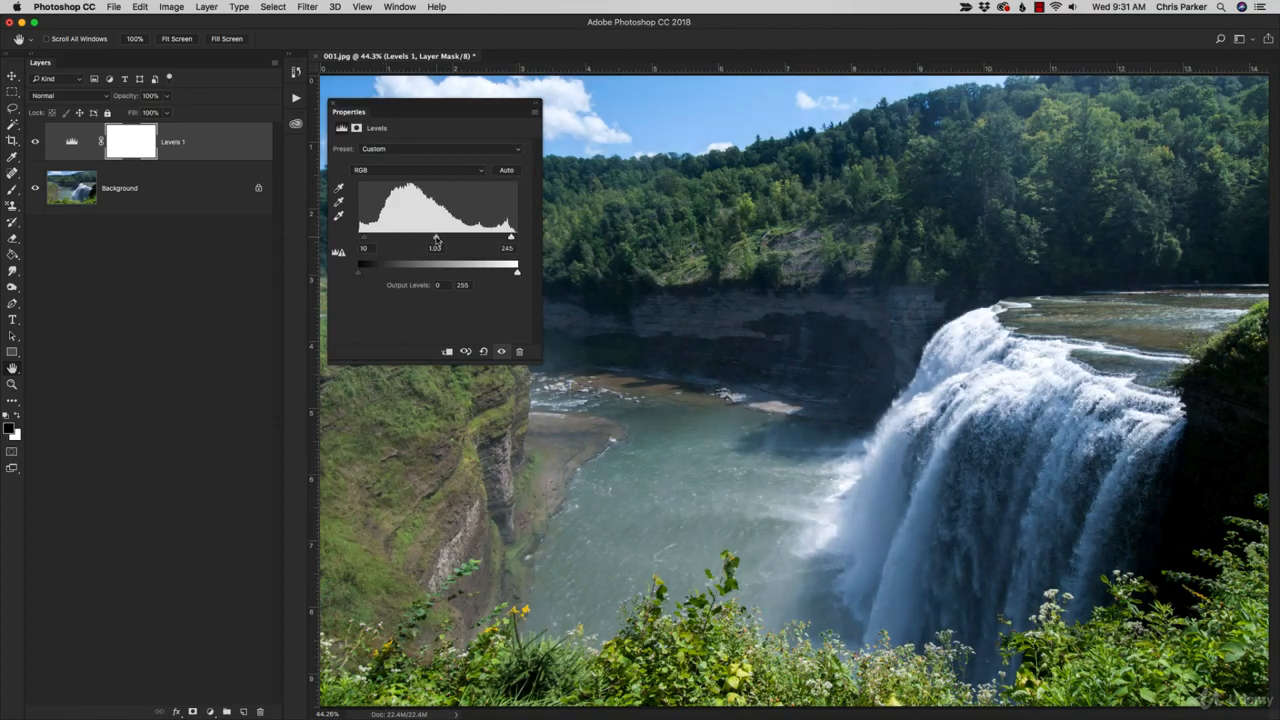
{"action": "left_click", "coordinate": [333, 101]}
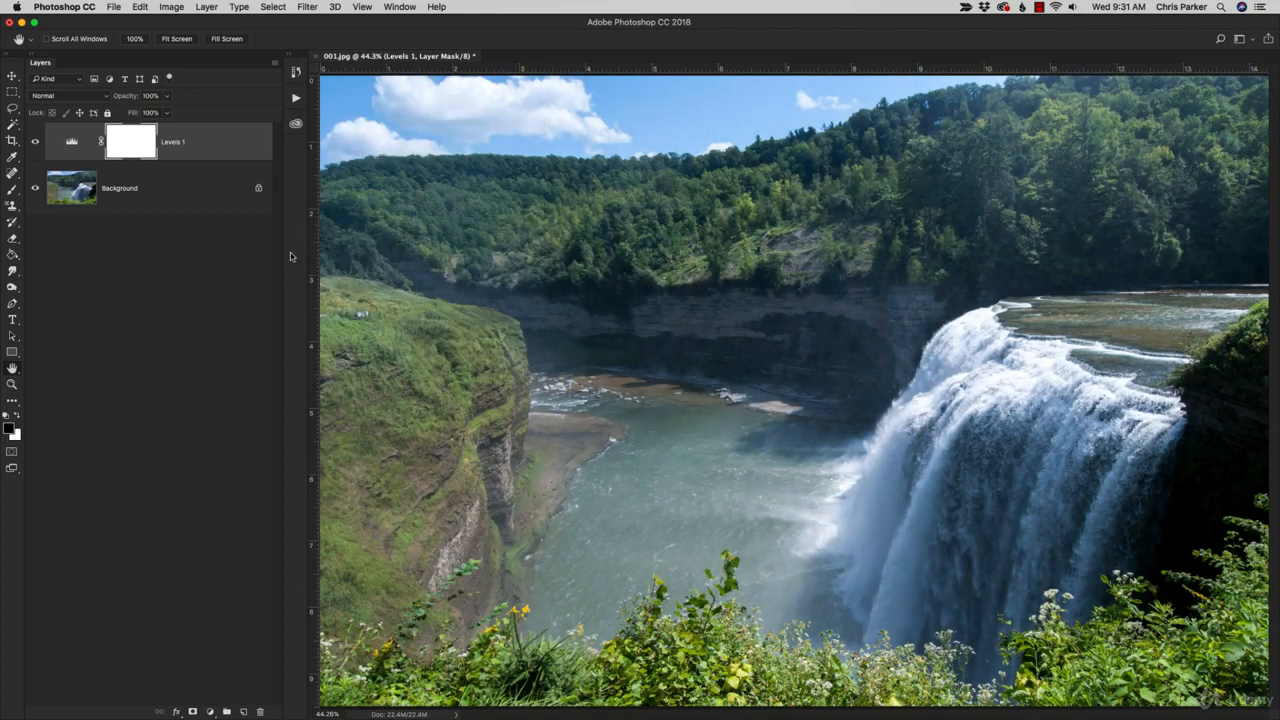
Close the document, saving it as 001.psd in Photoshop format in the Chapter 05 folder, and reopen the saved file
{"action": "left_click", "coordinate": [317, 56]}
{"action": "left_click", "coordinate": [742, 244]}
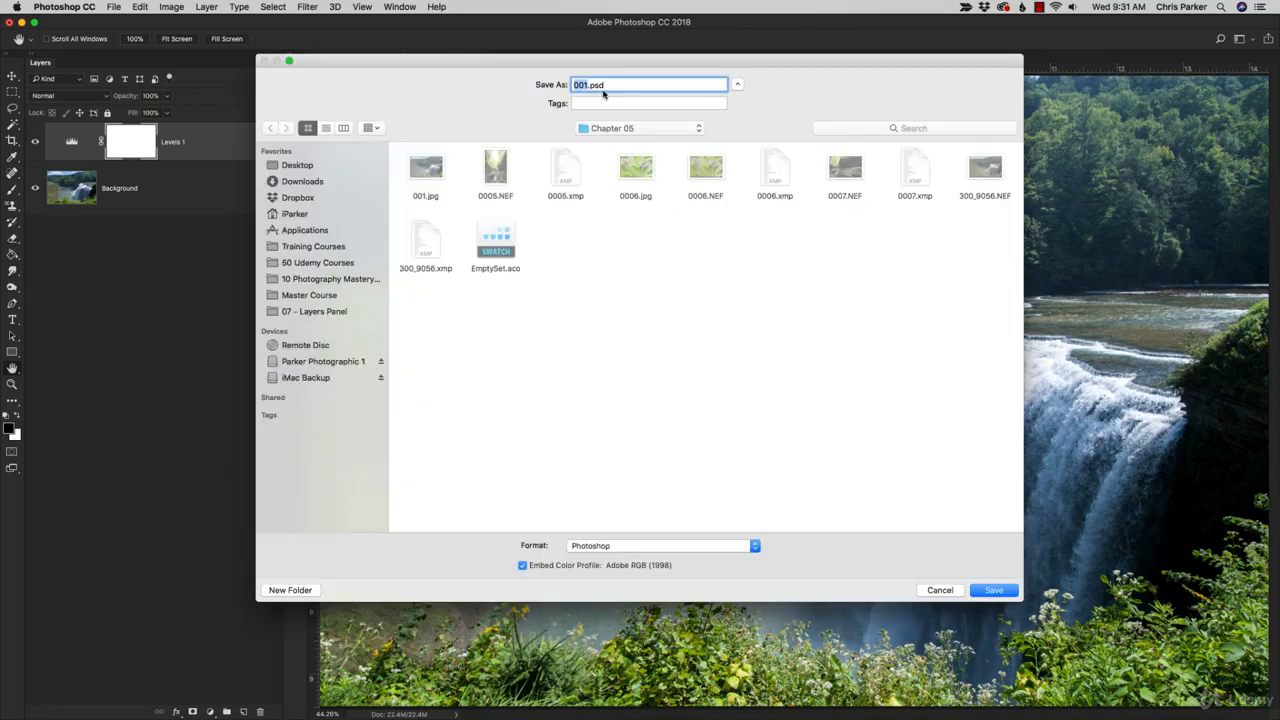
{"action": "left_click", "coordinate": [595, 84]}
{"action": "left_click", "coordinate": [993, 590]}
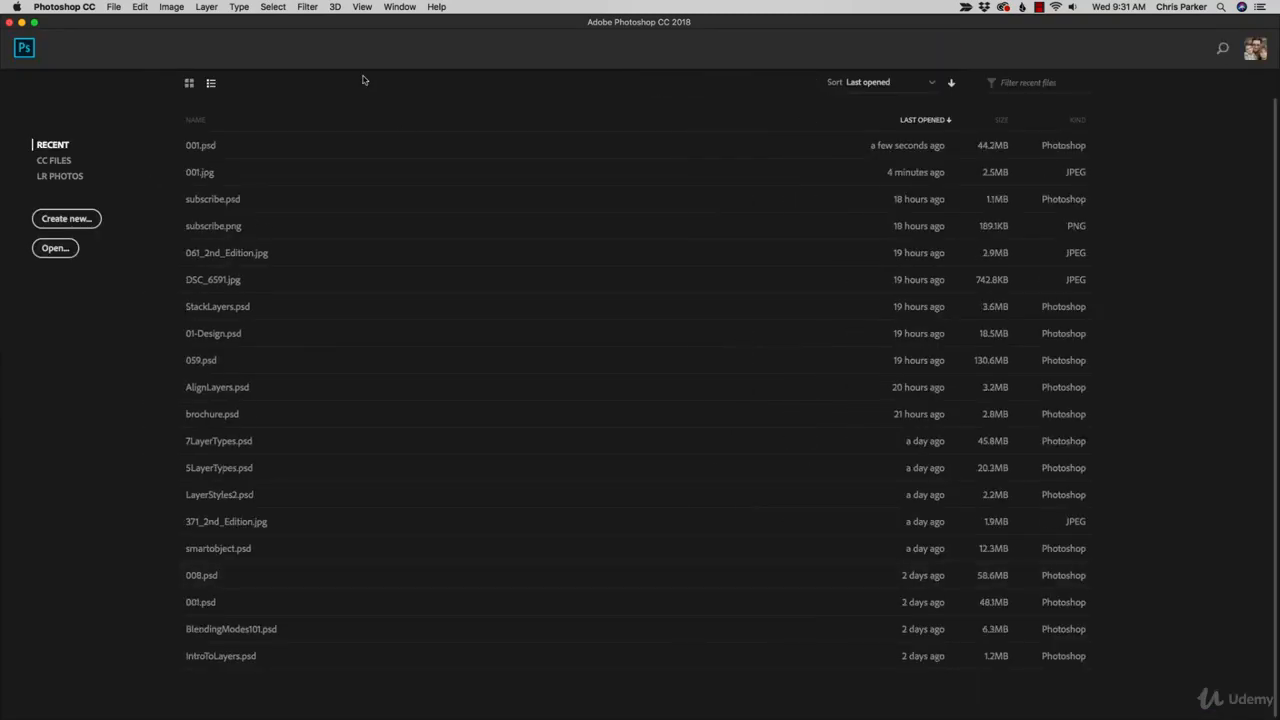
{"action": "left_click", "coordinate": [208, 147]}
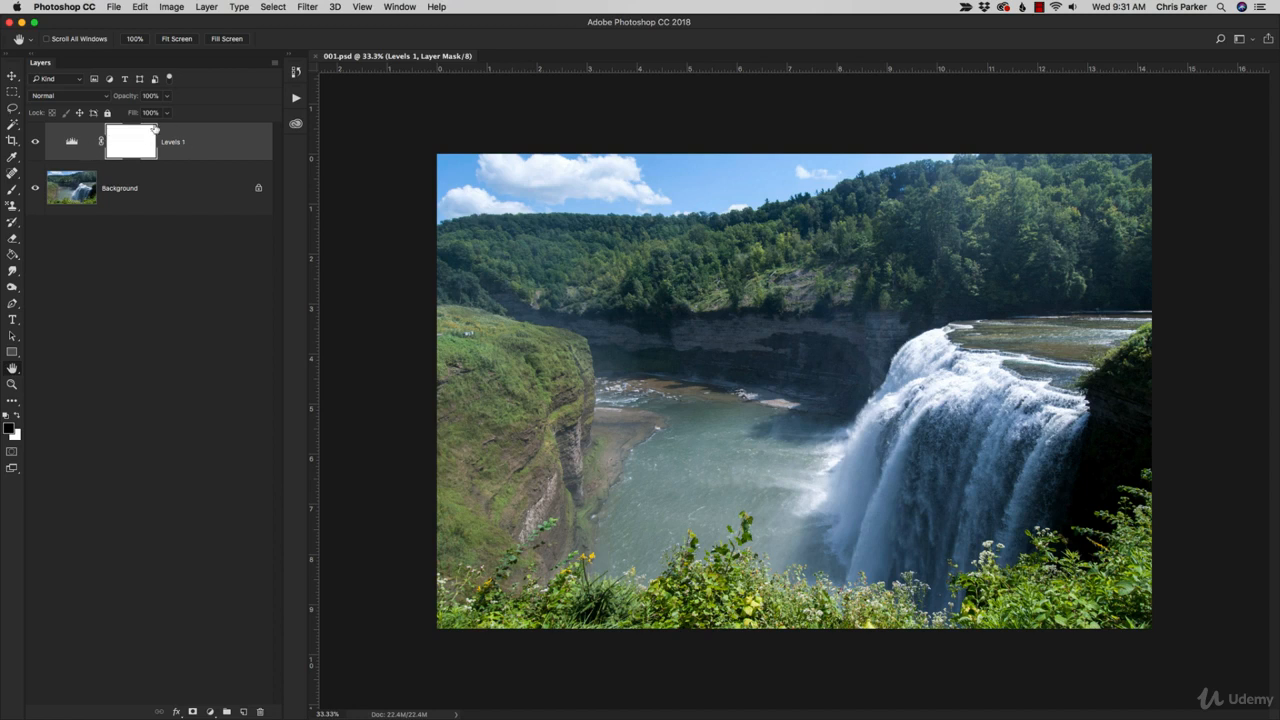
Toggle the Levels 1 layer off and on to compare the image with and without the adjustment
{"action": "left_click", "coordinate": [74, 139]}
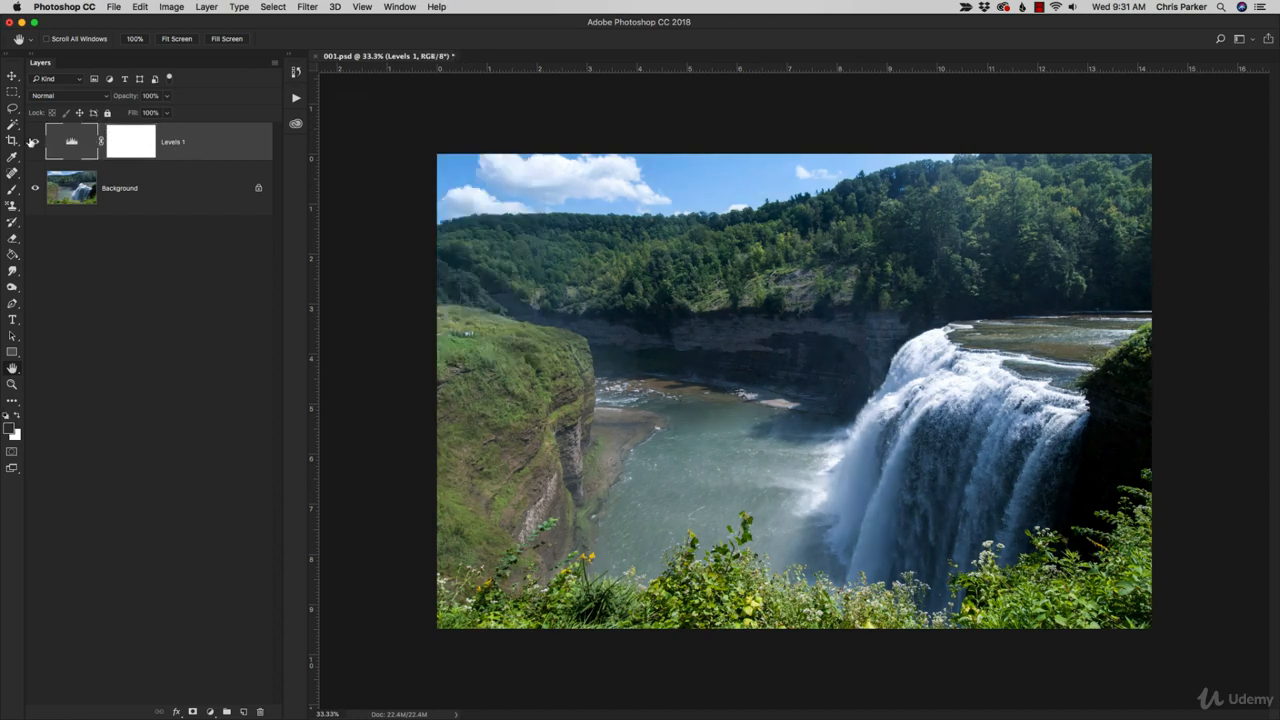
{"action": "left_click", "coordinate": [34, 141]}
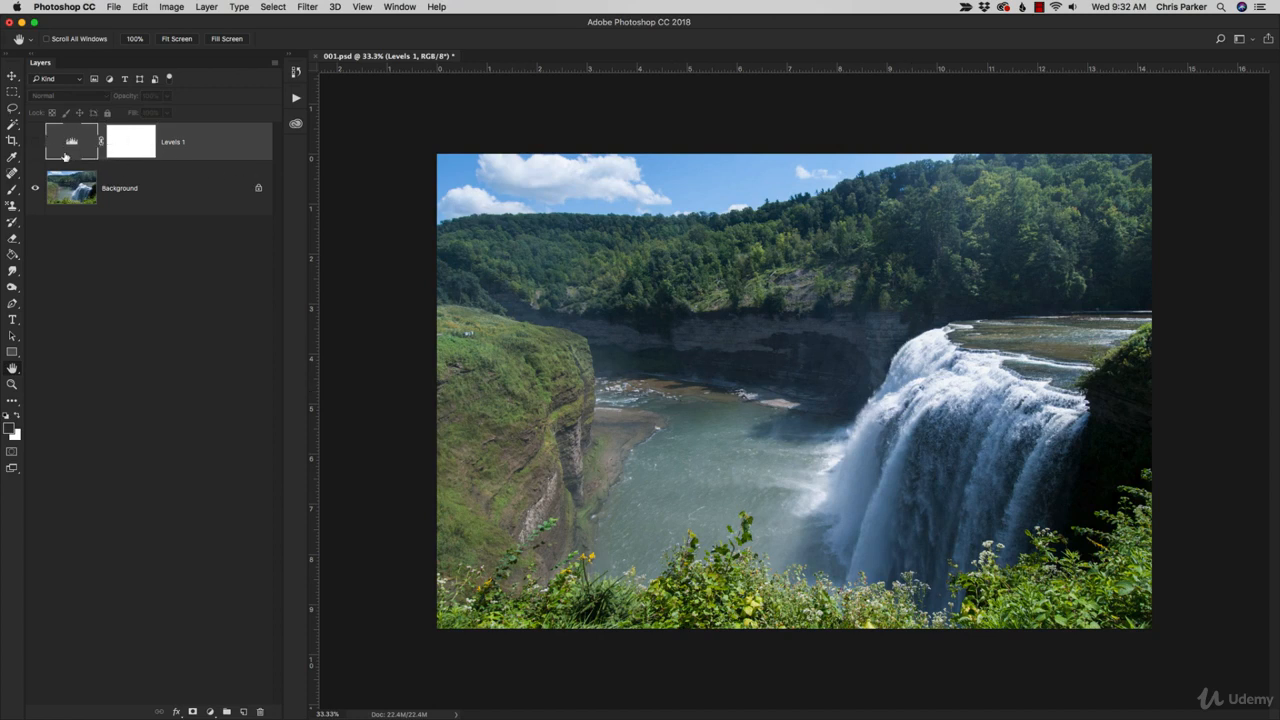
{"action": "left_click", "coordinate": [35, 142]}
Reopen the Levels 1 layer's settings and set the midtone input level to about 1.15
{"action": "double_click", "coordinate": [73, 143]}
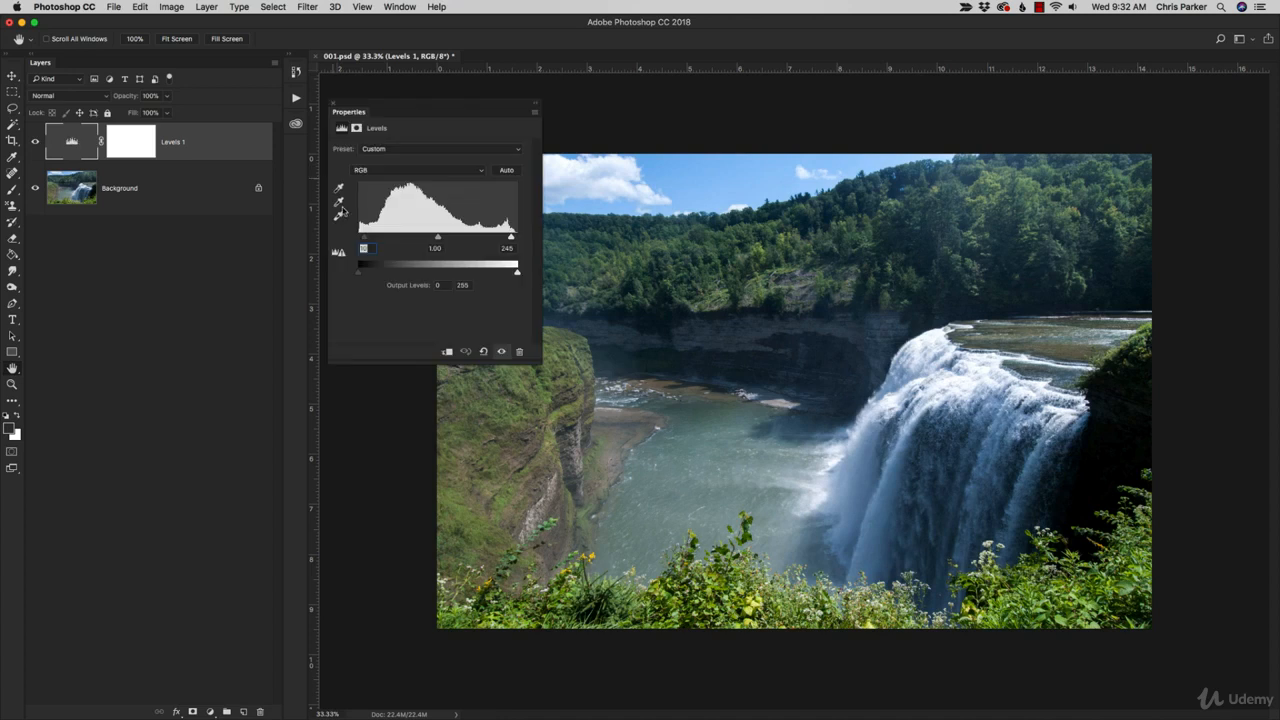
{"action": "left_click_drag", "start_coordinate": [434, 240], "coordinate": [430, 238]}
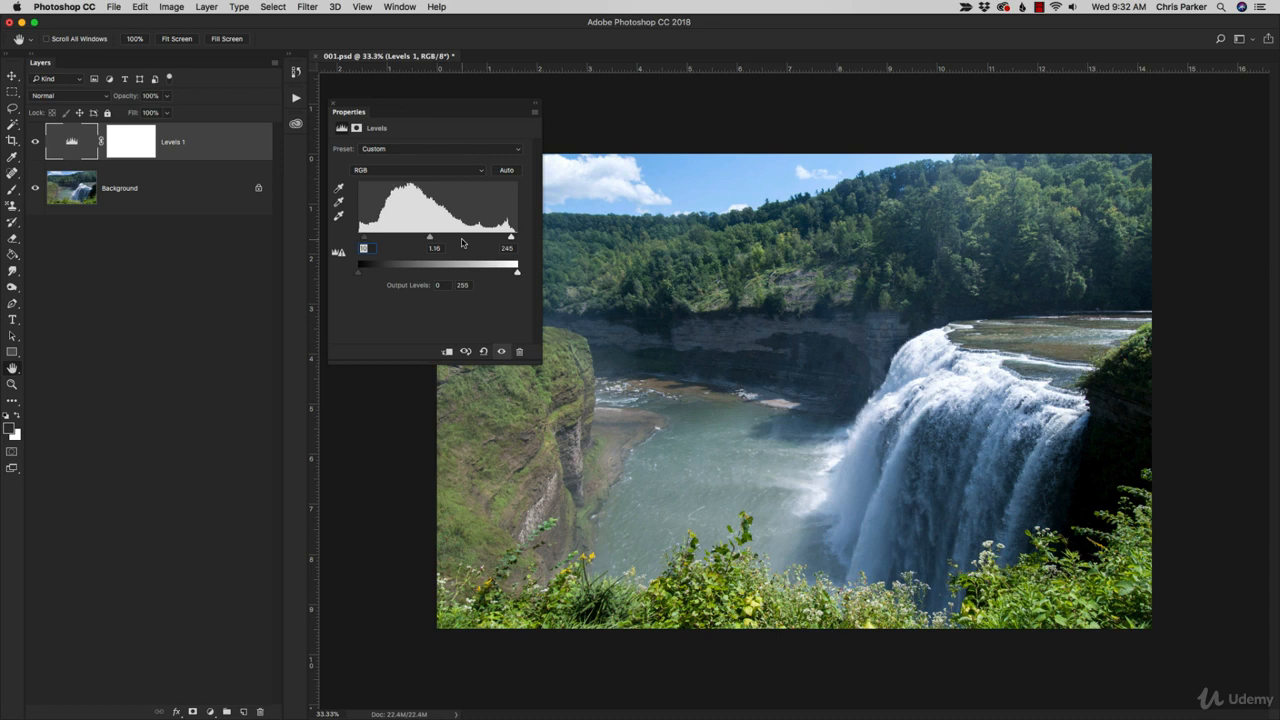
{"action": "left_click", "coordinate": [335, 104]}
Add a second Levels adjustment layer above Levels 1 and set its midtone input level to 0.90
{"action": "left_click", "coordinate": [206, 6]}
{"action": "mouse_move", "coordinate": [243, 160]}
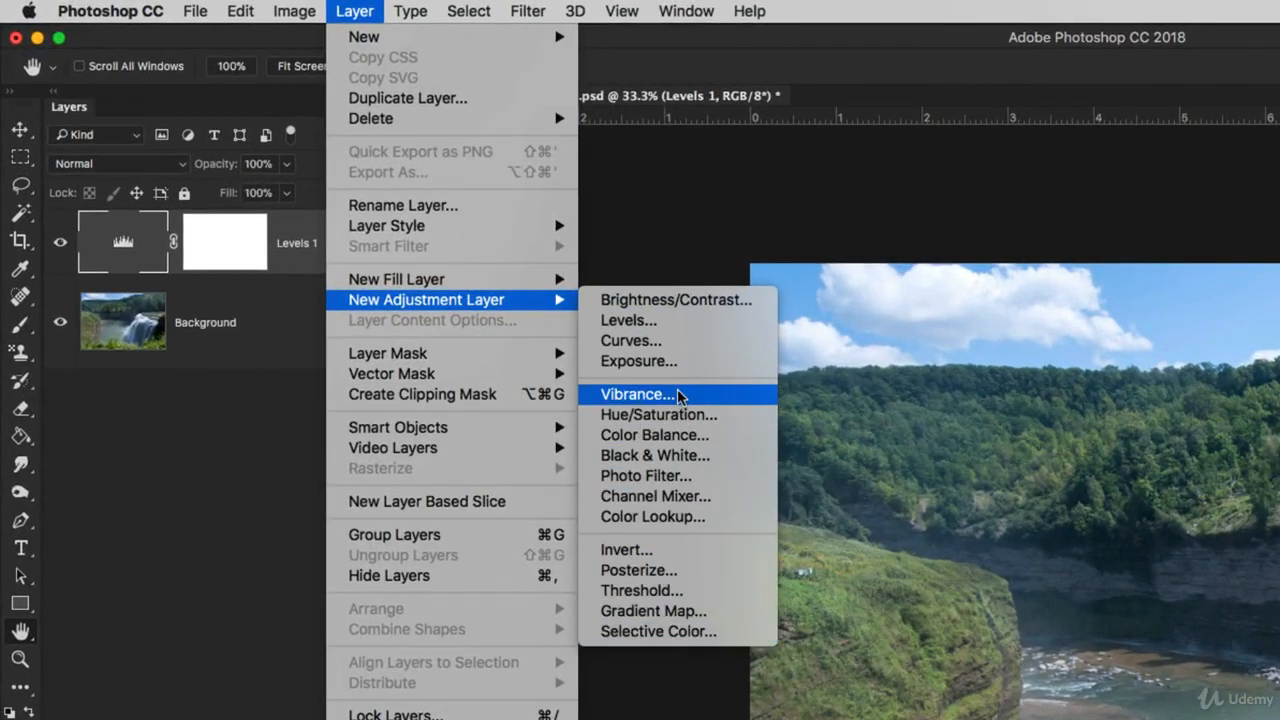
{"action": "left_click", "coordinate": [677, 320]}
{"action": "left_click", "coordinate": [745, 594]}
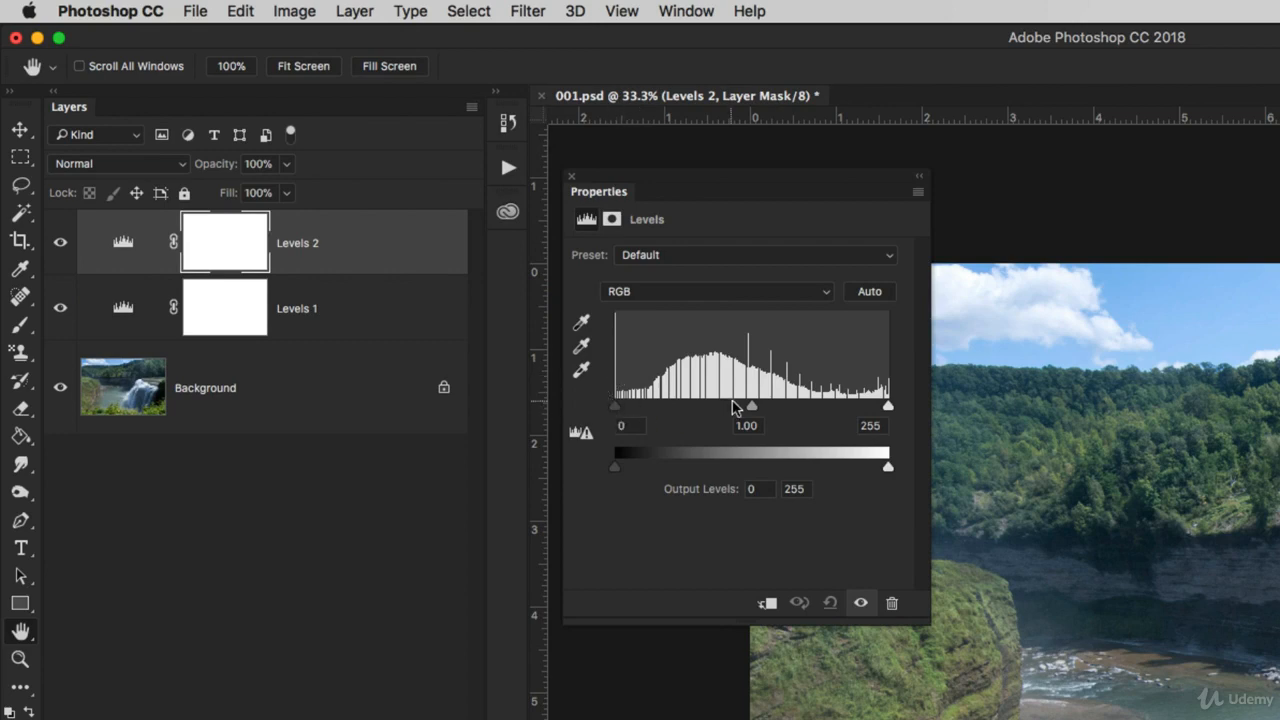
{"action": "left_click_drag", "start_coordinate": [756, 405], "coordinate": [761, 409]}
Add a Curves adjustment layer above Levels 2, keeping the default layer name and options
{"action": "left_click", "coordinate": [362, 11]}
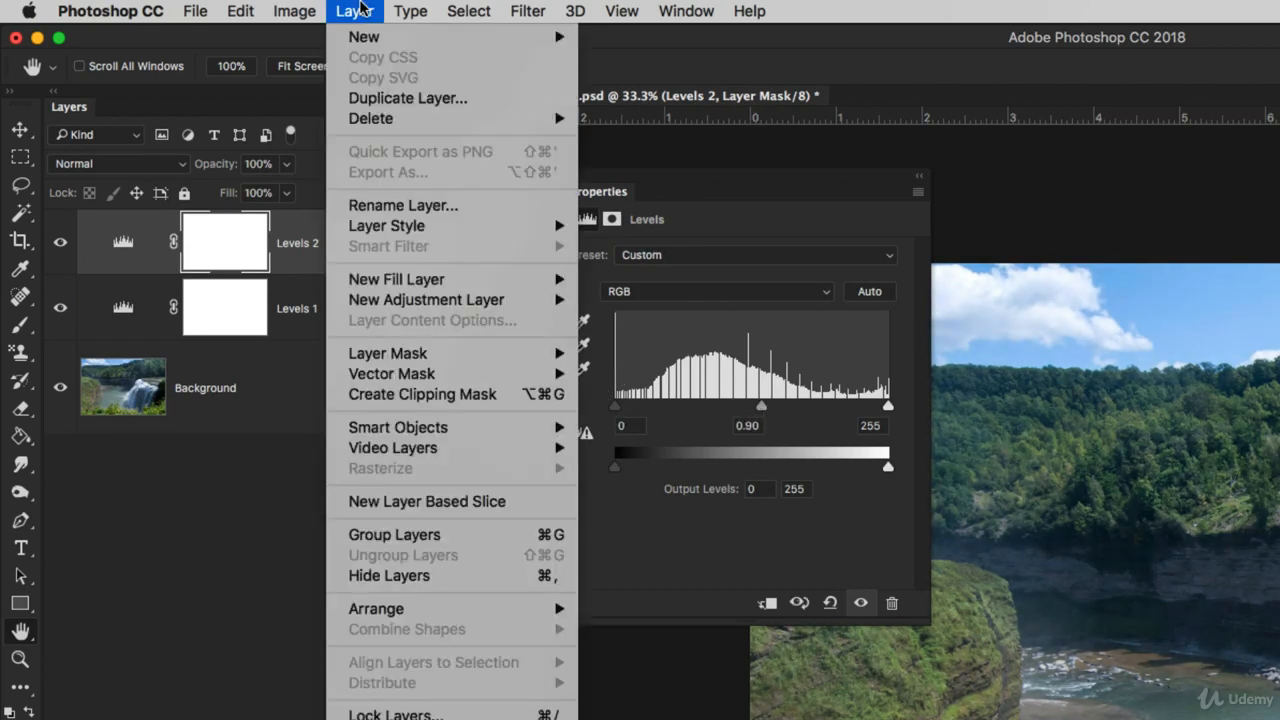
{"action": "mouse_move", "coordinate": [470, 300]}
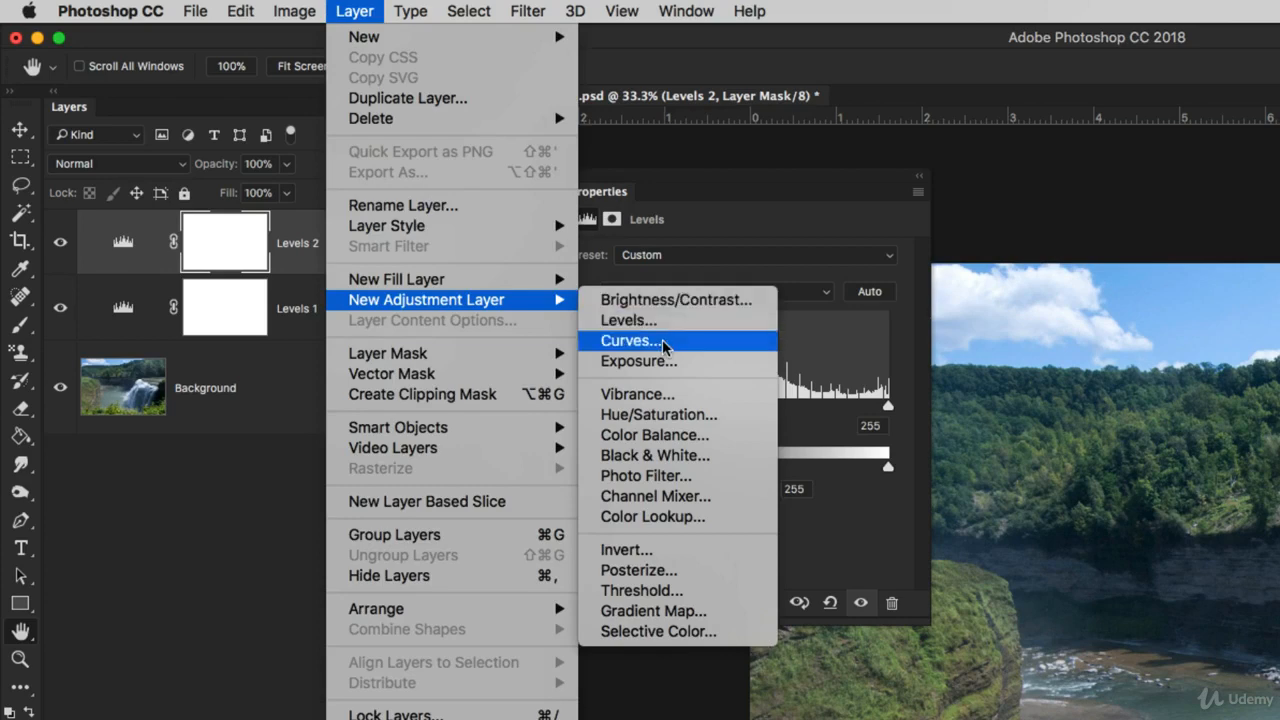
{"action": "left_click", "coordinate": [664, 342]}
{"action": "left_click", "coordinate": [752, 598]}
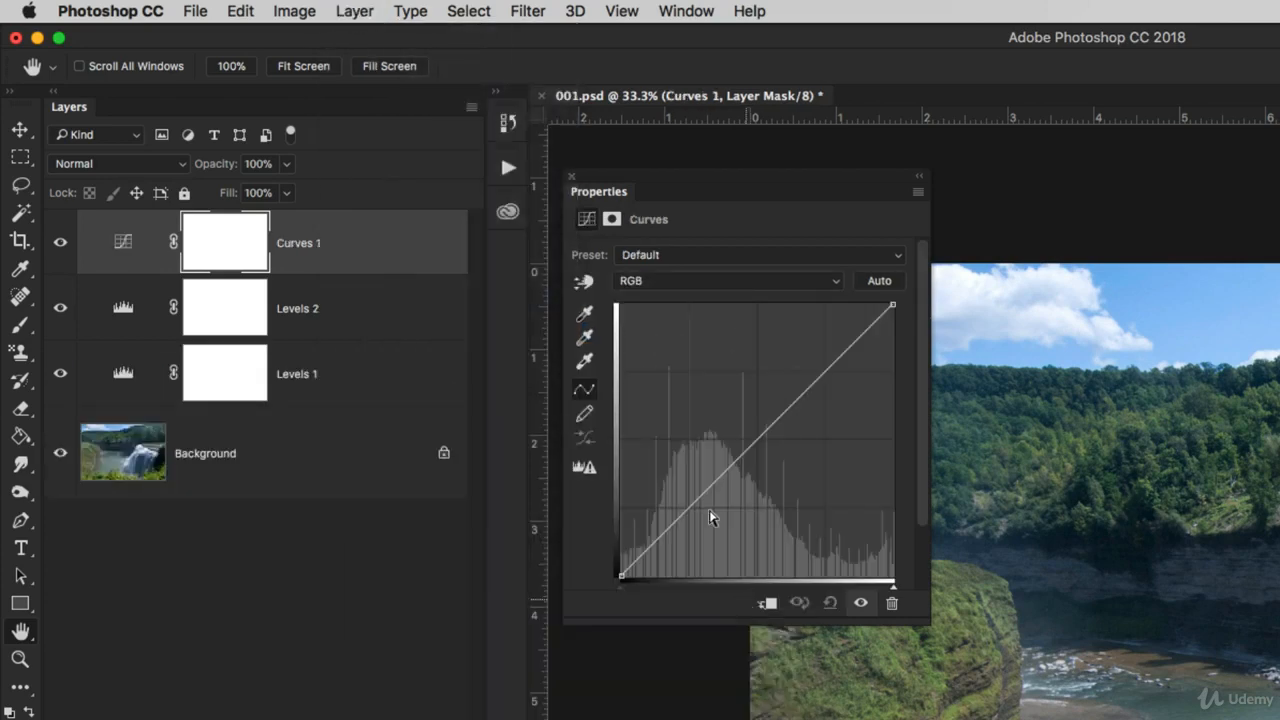
Hide both Levels layers and shape the RGB curve into a slight S, raising the highlights and lowering the shadows
{"action": "left_click", "coordinate": [60, 309]}
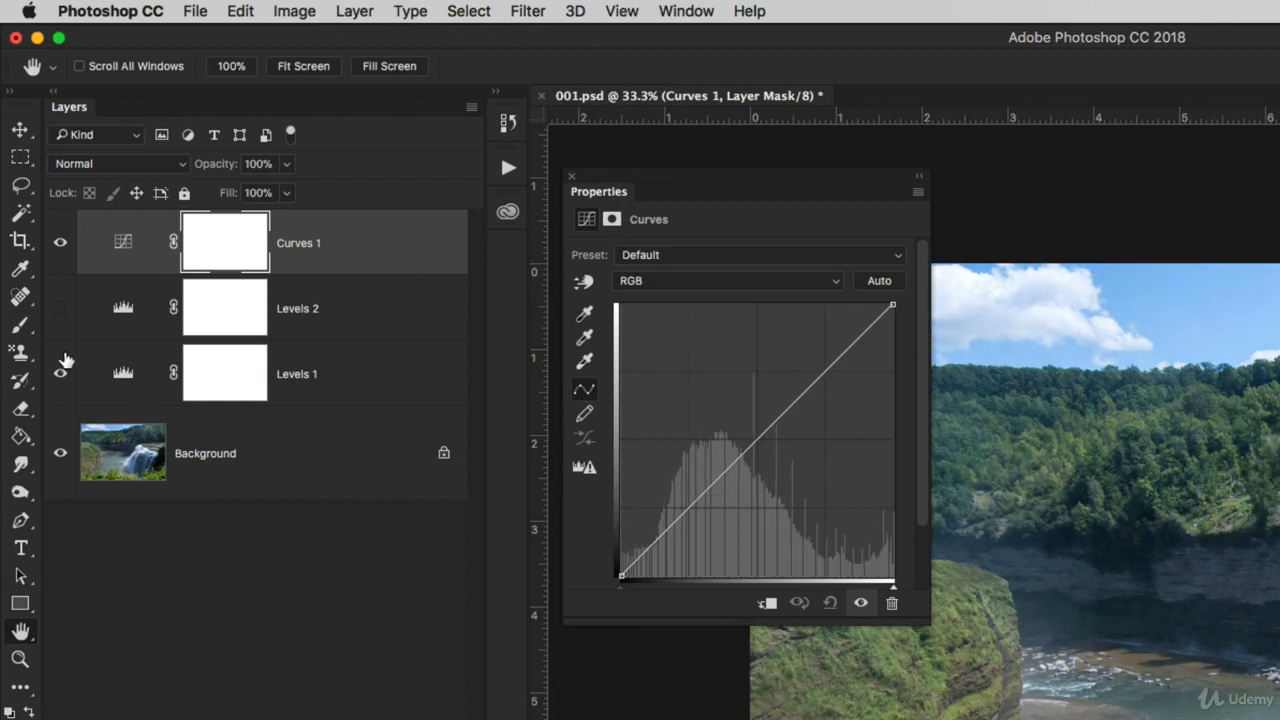
{"action": "left_click", "coordinate": [60, 372]}
{"action": "left_click", "coordinate": [822, 366]}
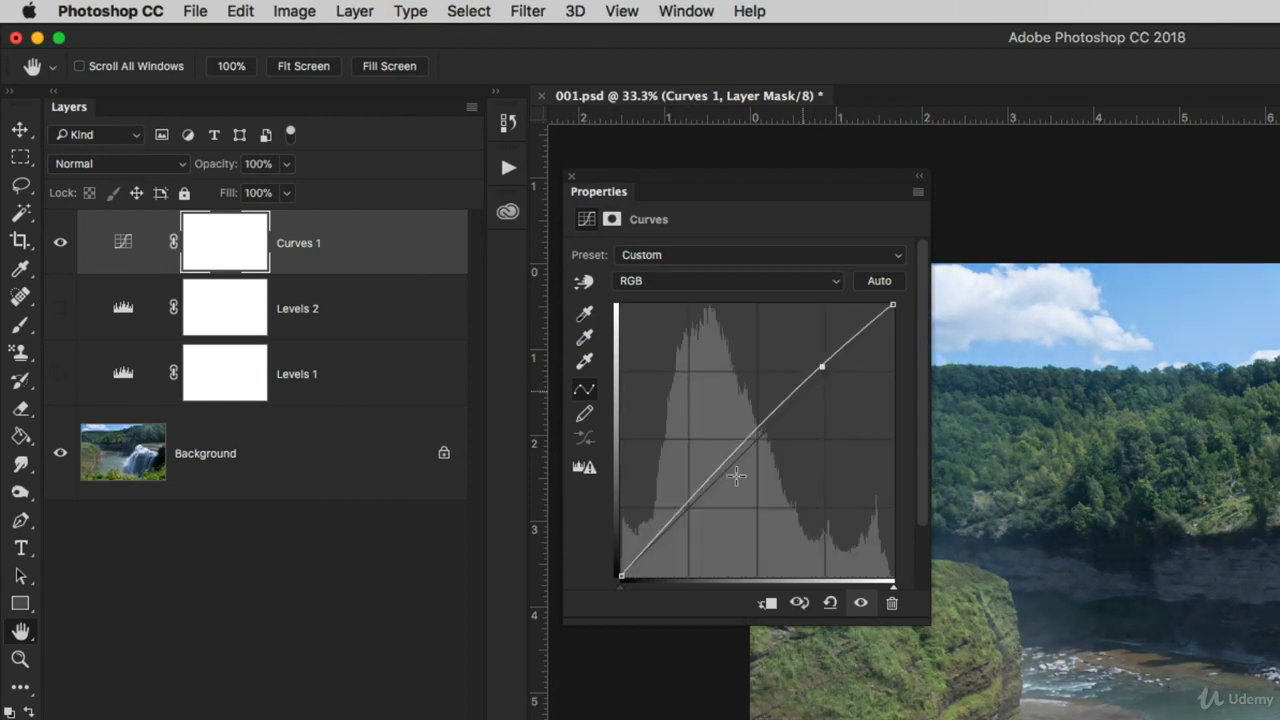
{"action": "left_click_drag", "start_coordinate": [689, 505], "coordinate": [689, 512]}
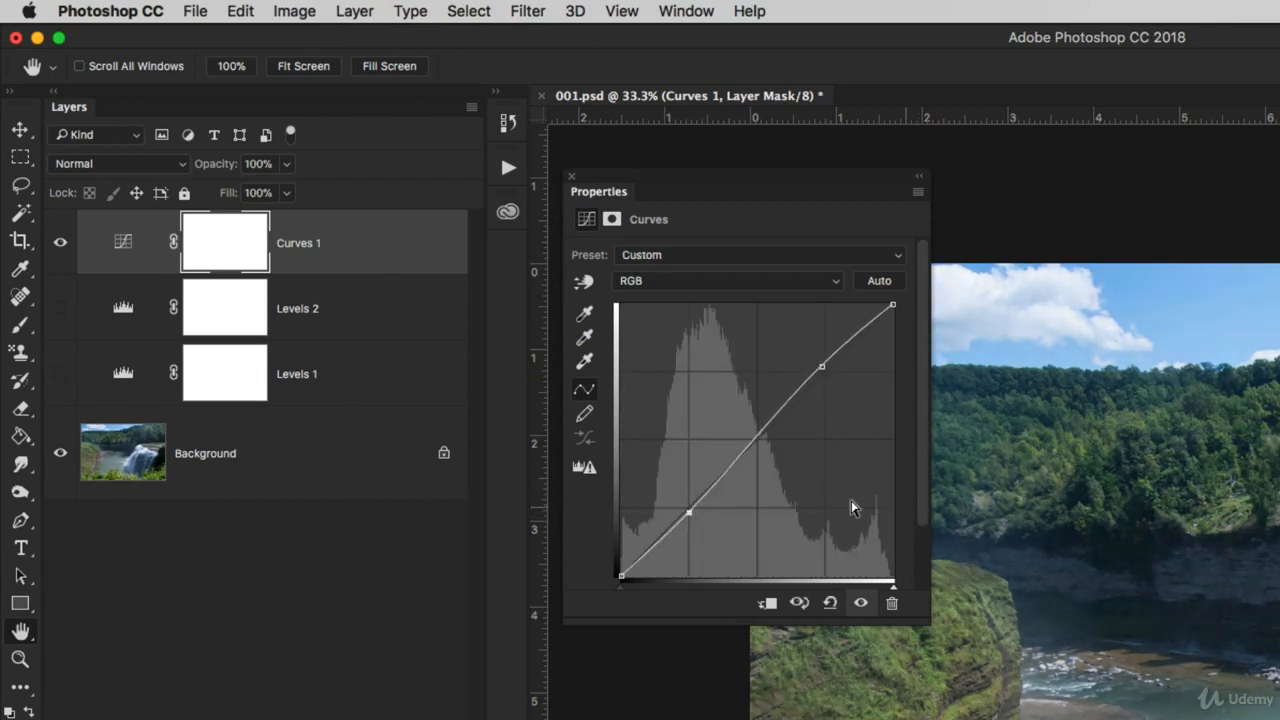
Add an Exposure adjustment layer with the exposure set to +0.36, and hide the Curves 1 layer
{"action": "left_click", "coordinate": [356, 11]}
{"action": "mouse_move", "coordinate": [470, 300]}
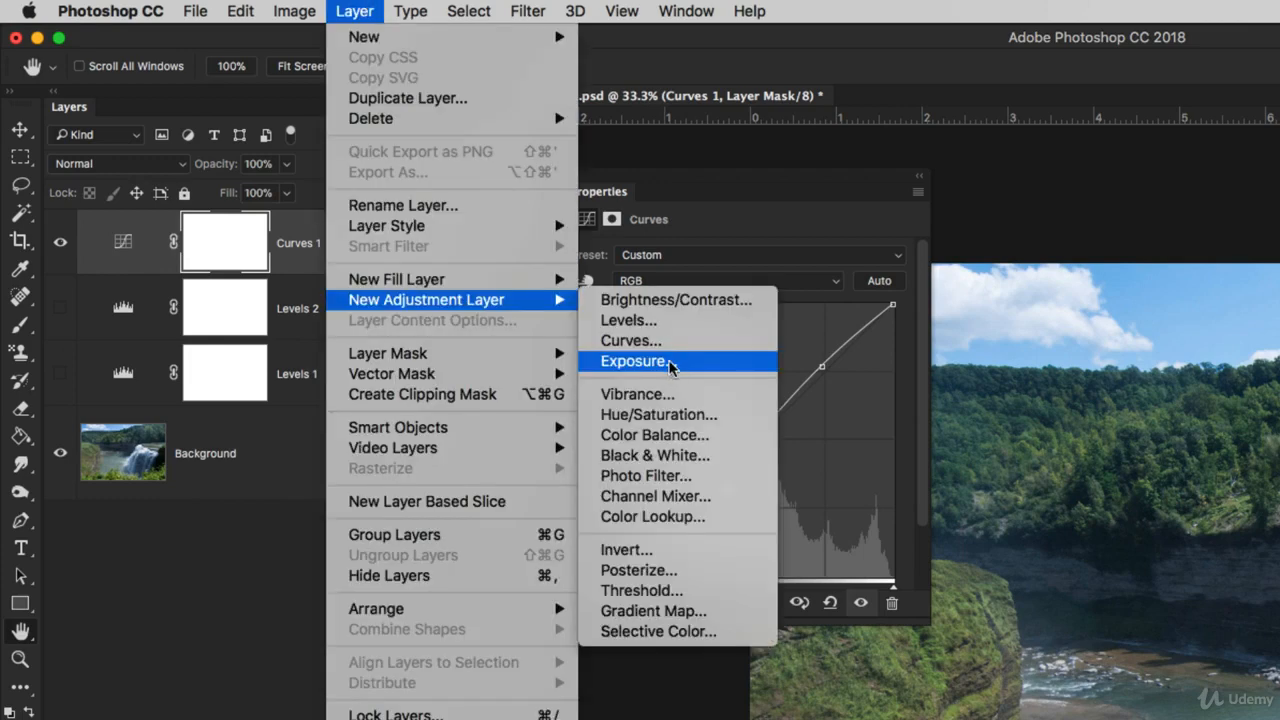
{"action": "left_click", "coordinate": [671, 362]}
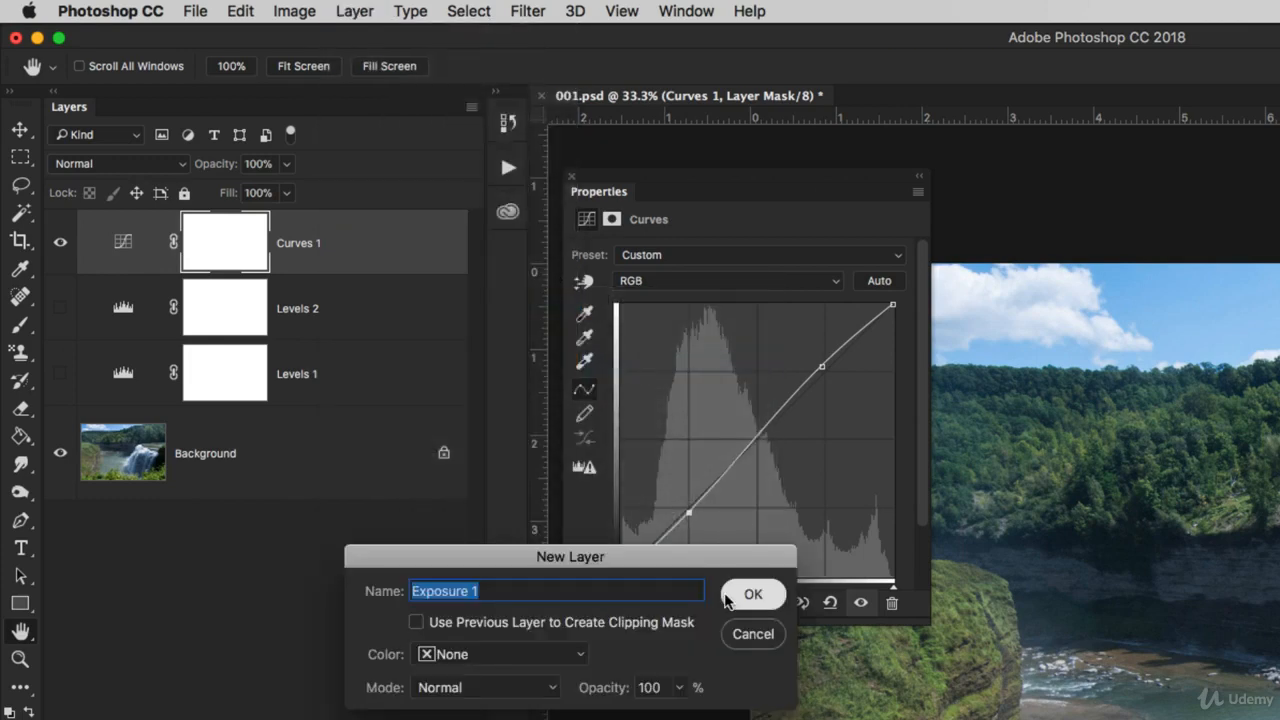
{"action": "left_click", "coordinate": [727, 598]}
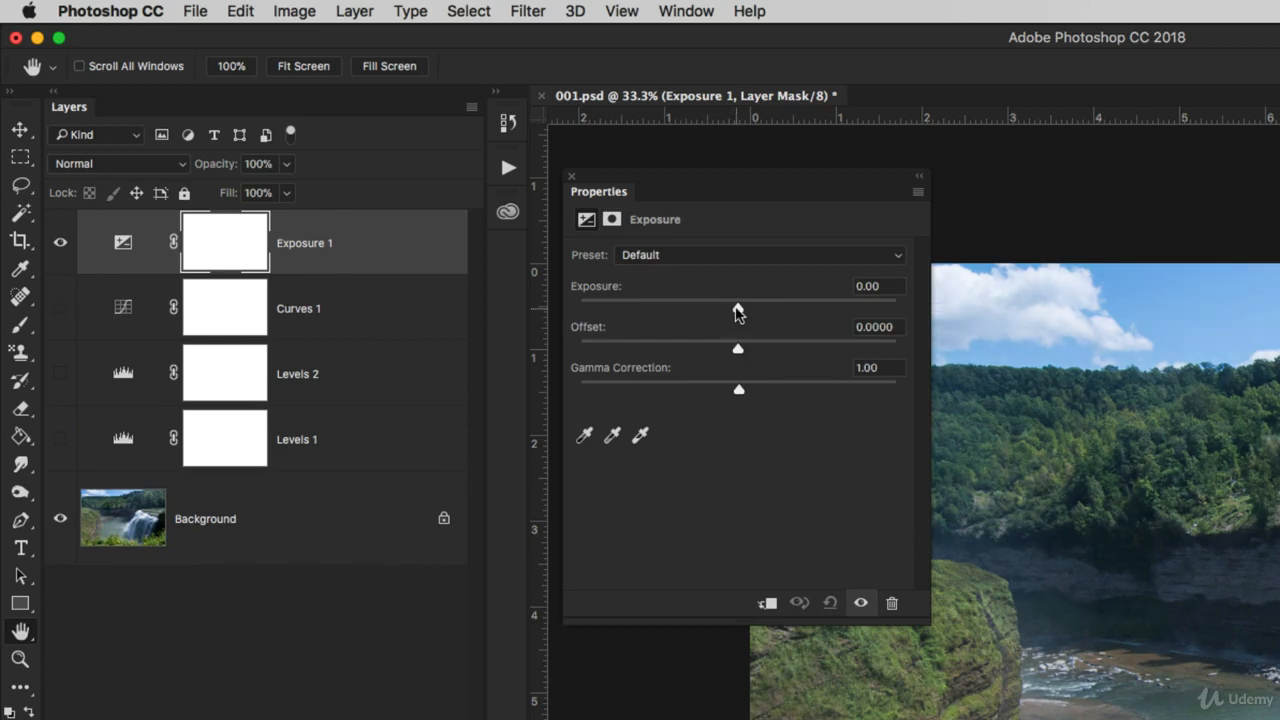
{"action": "mouse_move", "coordinate": [737, 313]}
{"action": "left_mouse_down"}
{"action": "mouse_move", "coordinate": [724, 314]}
{"action": "mouse_move", "coordinate": [747, 318]}
{"action": "left_mouse_up"}
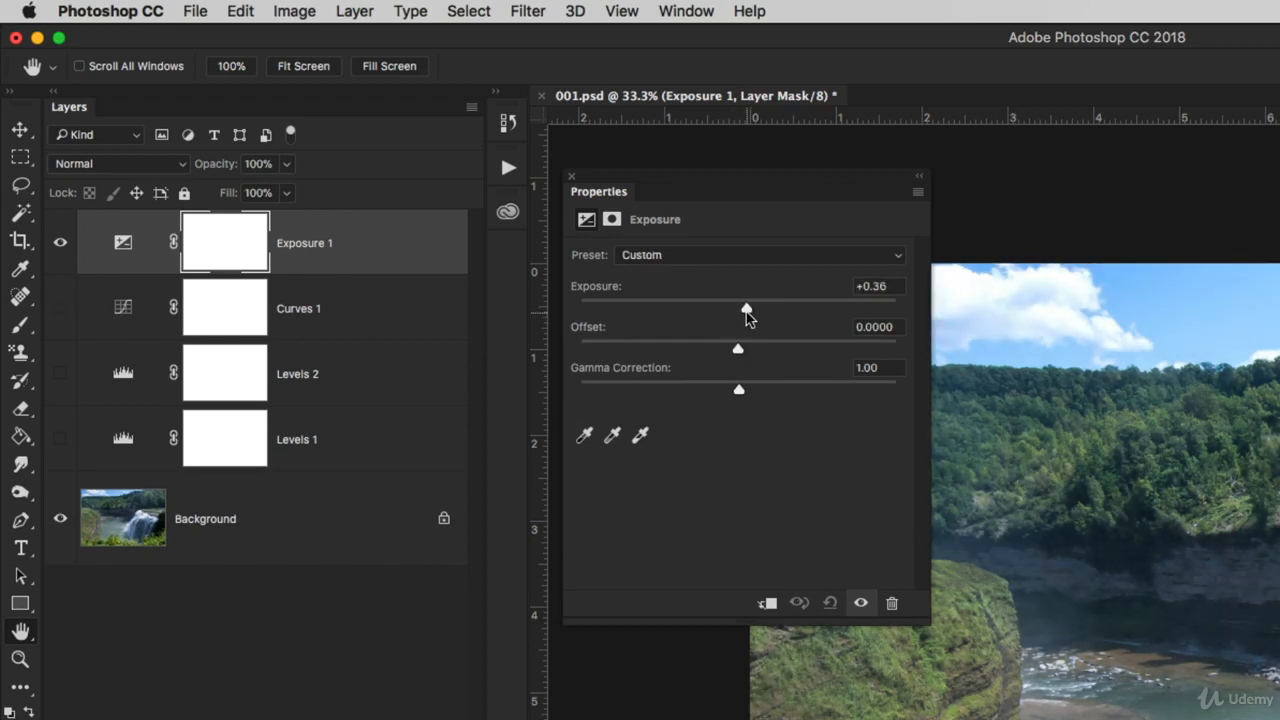
Add a Hue/Saturation adjustment layer above Exposure 1, keeping the default layer name and options
{"action": "left_click", "coordinate": [362, 10]}
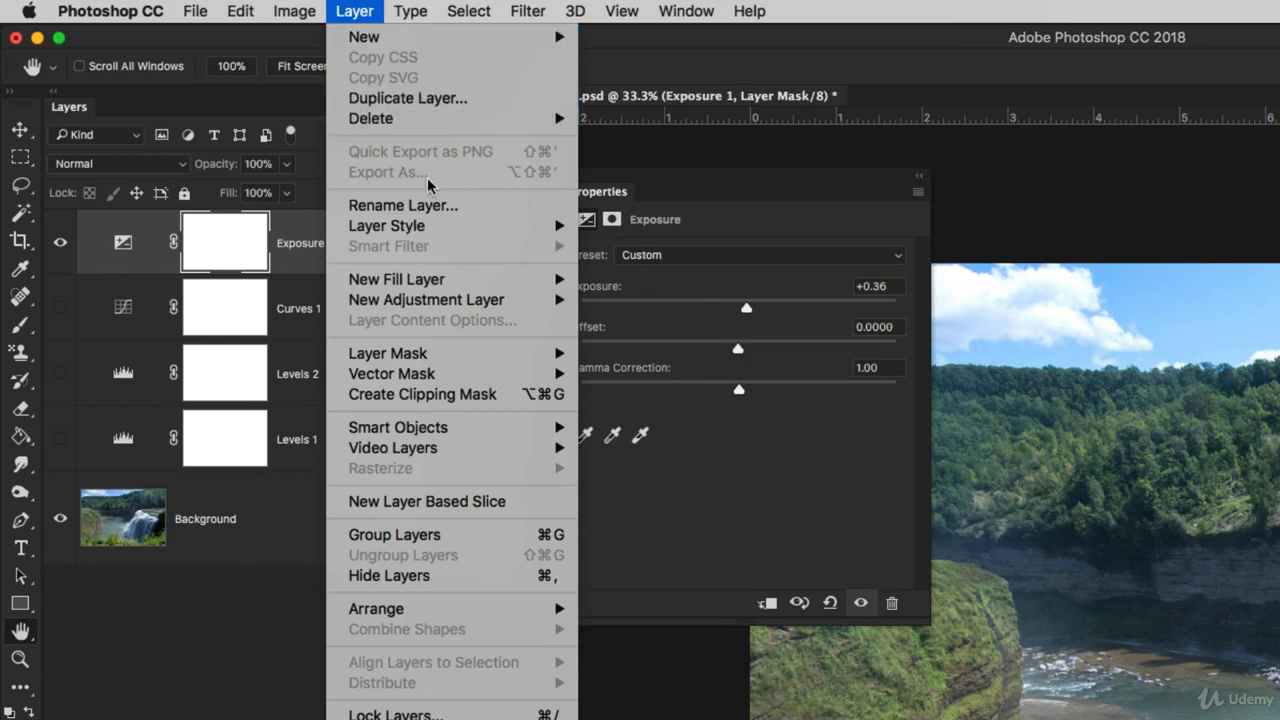
{"action": "mouse_move", "coordinate": [444, 300]}
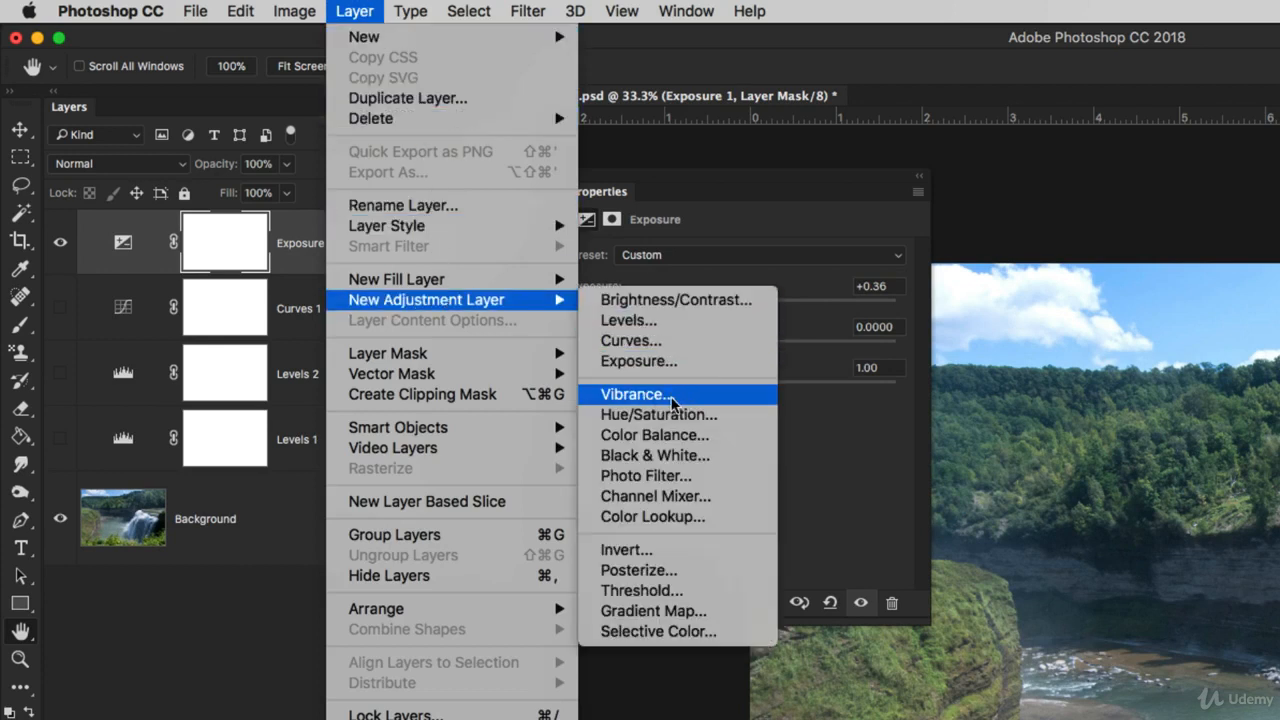
{"action": "left_click", "coordinate": [672, 416]}
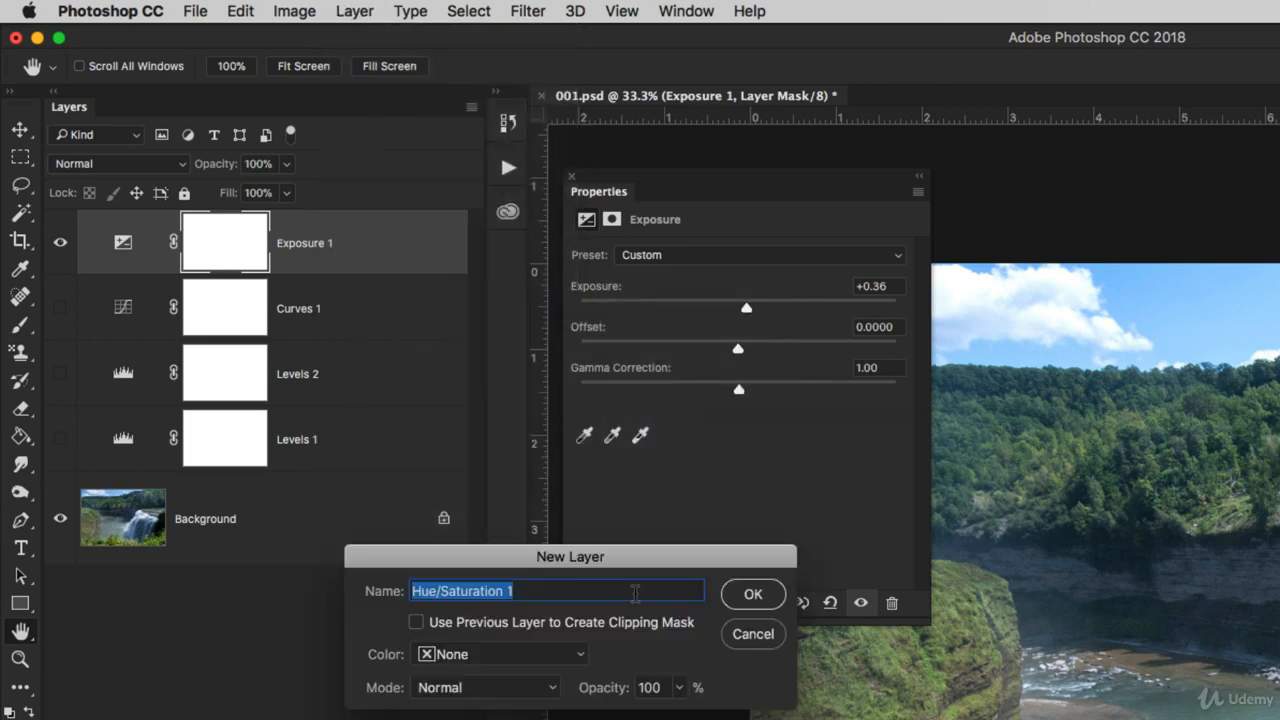
{"action": "left_click", "coordinate": [760, 596]}
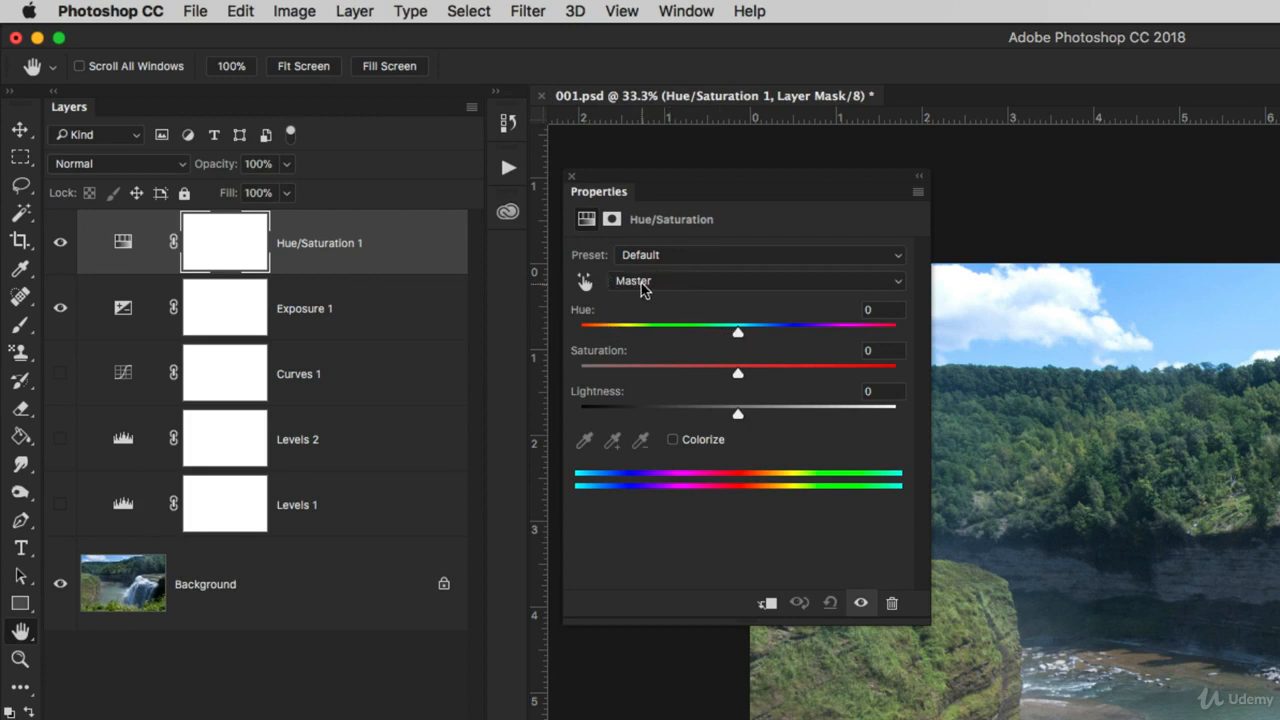
Adjust the Greens range of the Hue/Saturation layer to hue -90 and saturation -68
{"action": "left_click", "coordinate": [673, 289]}
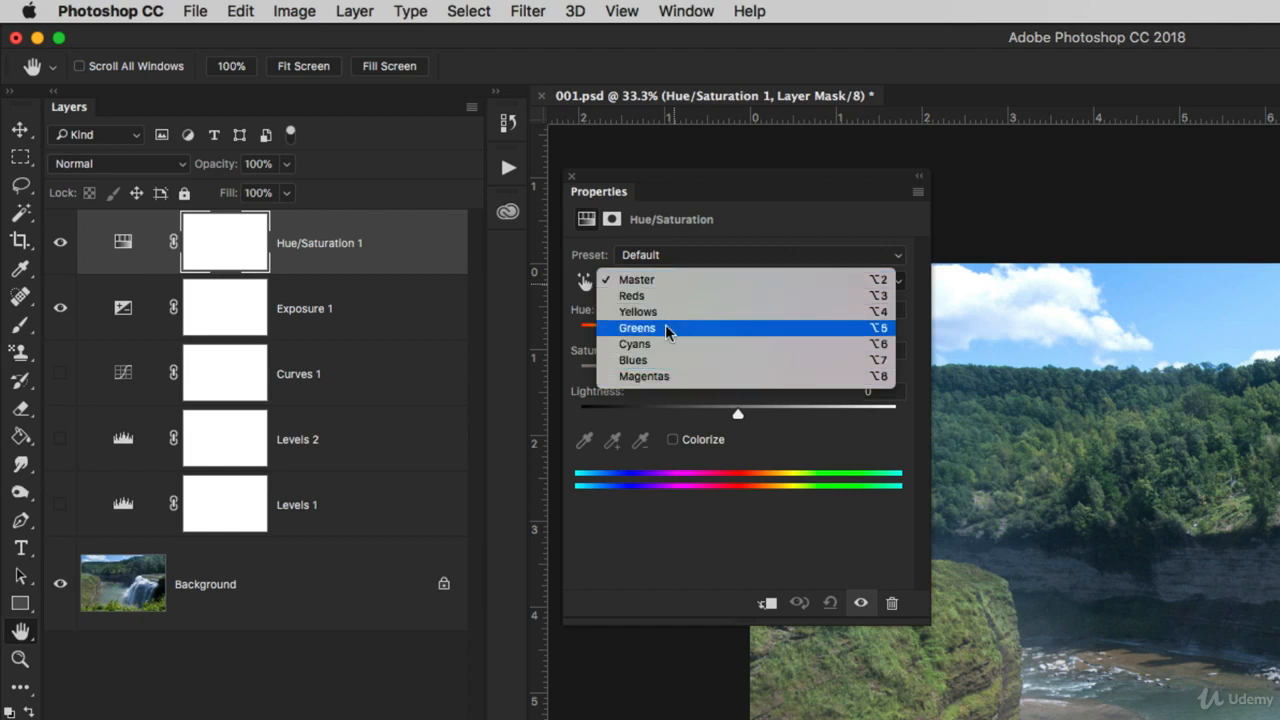
{"action": "left_click", "coordinate": [668, 296]}
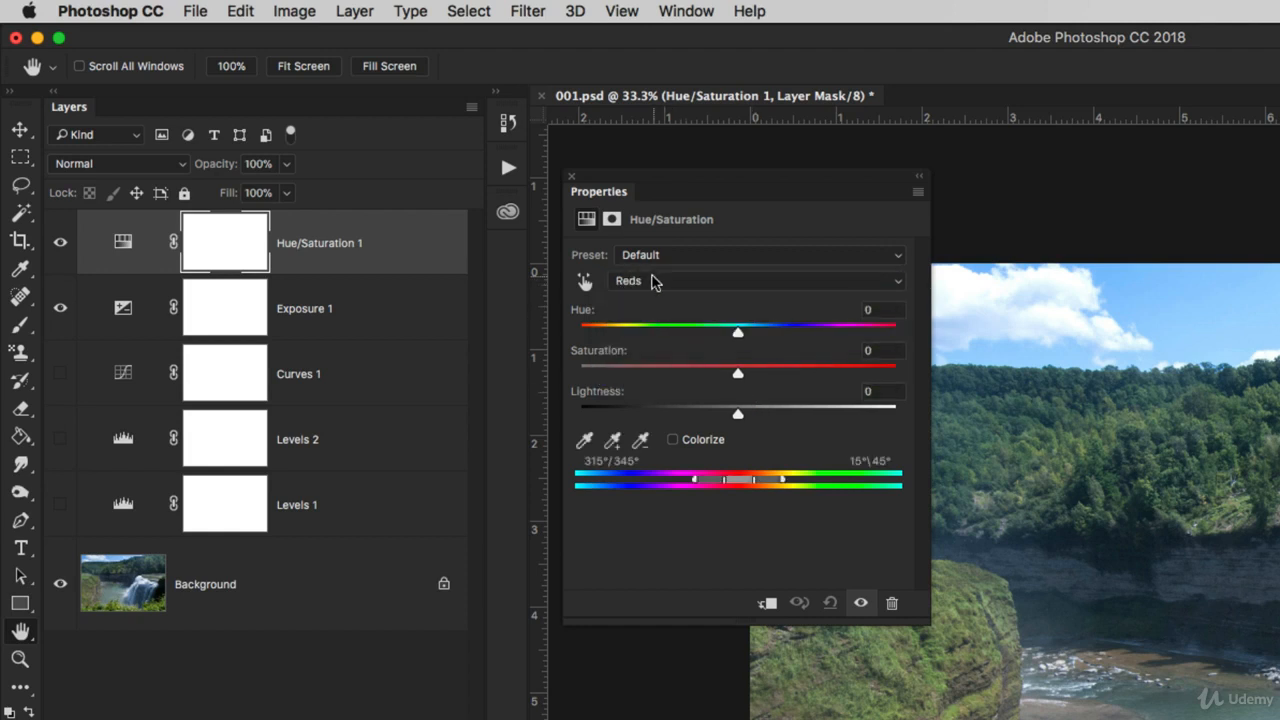
{"action": "left_click", "coordinate": [657, 281]}
{"action": "left_click", "coordinate": [663, 317]}
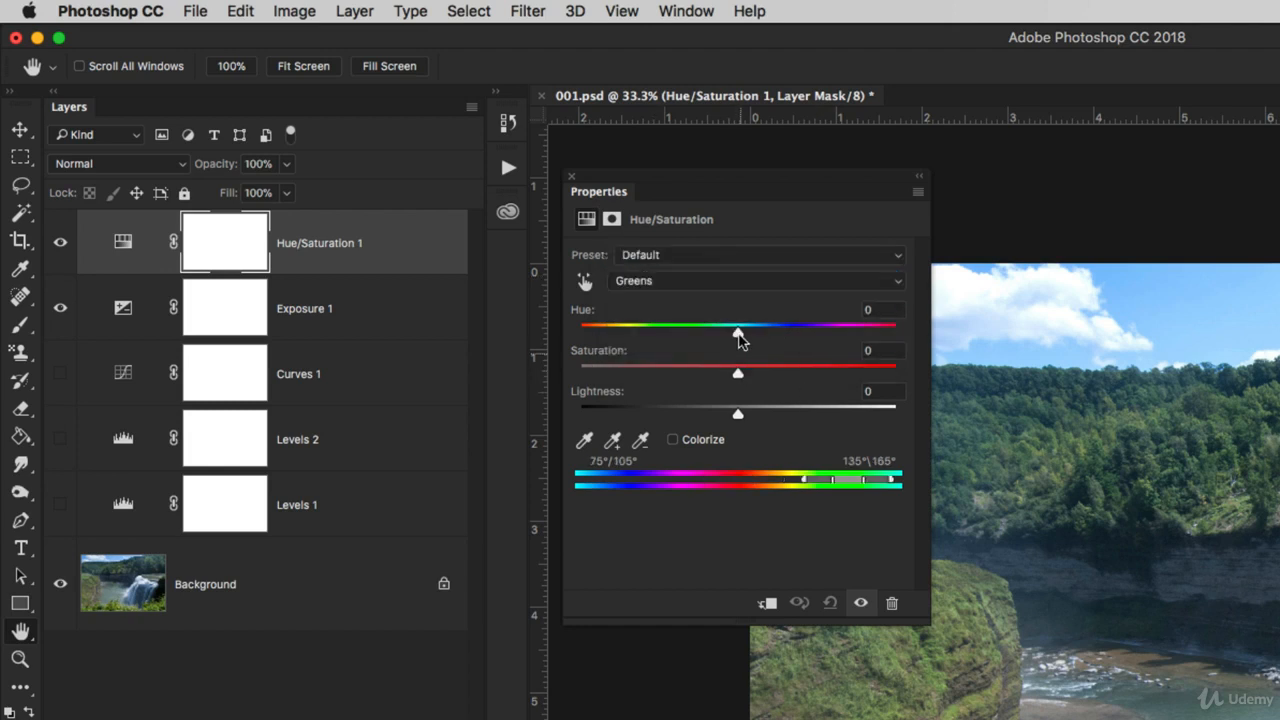
{"action": "left_click_drag", "start_coordinate": [738, 332], "coordinate": [630, 338]}
{"action": "left_click_drag", "start_coordinate": [680, 345], "coordinate": [637, 340]}
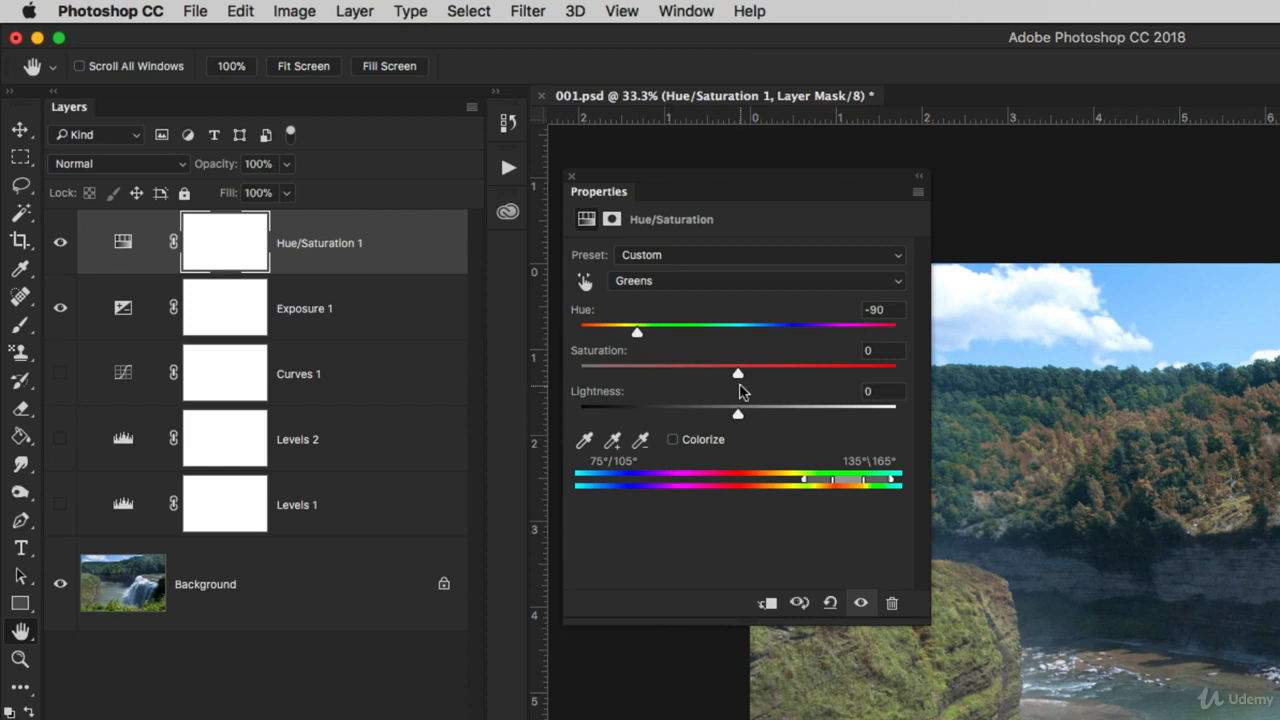
{"action": "left_click_drag", "start_coordinate": [737, 373], "coordinate": [630, 376]}
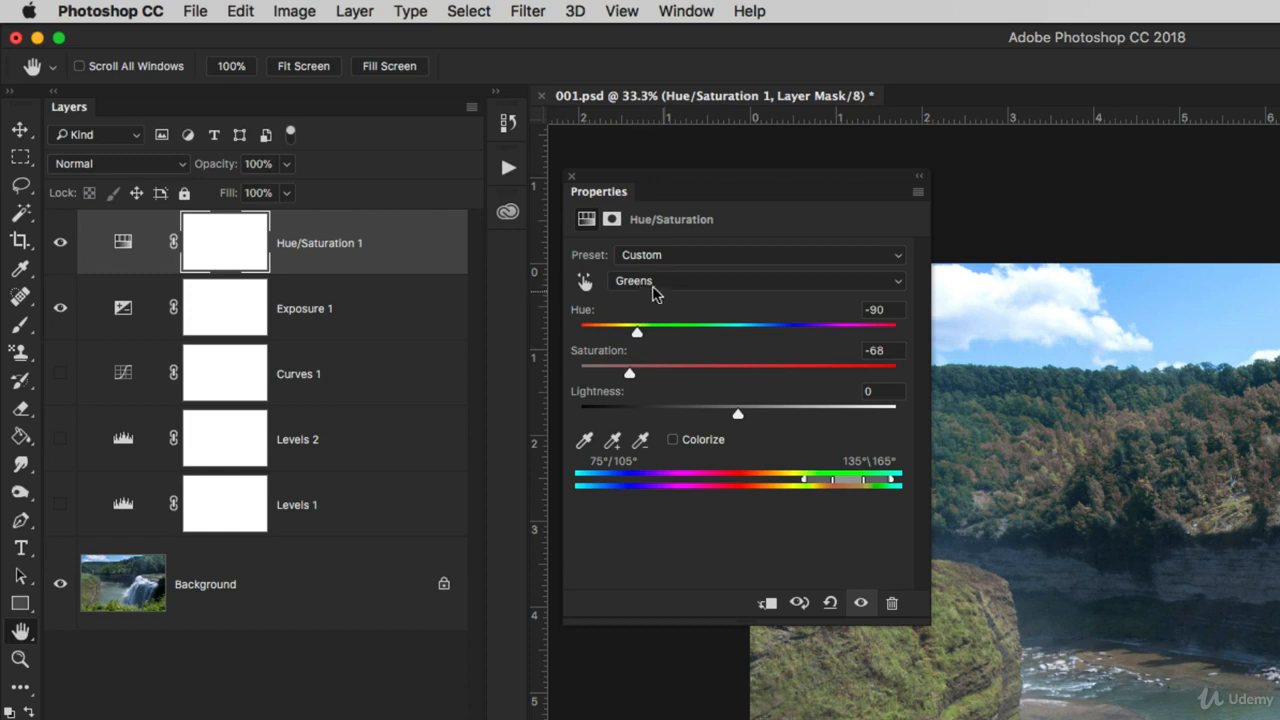
Set the Master range of the Hue/Saturation layer to saturation +26 and lightness -10
{"action": "left_click", "coordinate": [656, 285]}
{"action": "left_click", "coordinate": [652, 234]}
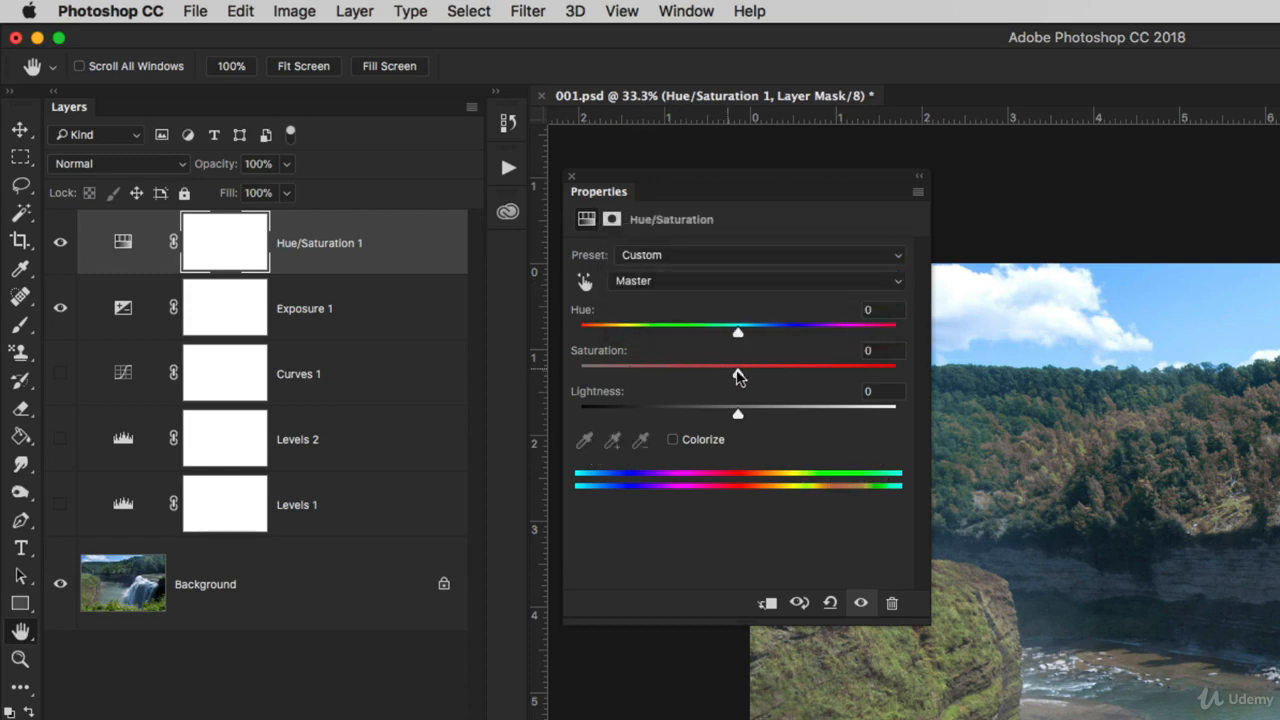
{"action": "left_click_drag", "start_coordinate": [738, 374], "coordinate": [779, 375]}
{"action": "mouse_move", "coordinate": [737, 415]}
{"action": "left_mouse_down"}
{"action": "mouse_move", "coordinate": [677, 417]}
{"action": "mouse_move", "coordinate": [780, 424]}
{"action": "mouse_move", "coordinate": [720, 420]}
{"action": "left_mouse_up"}
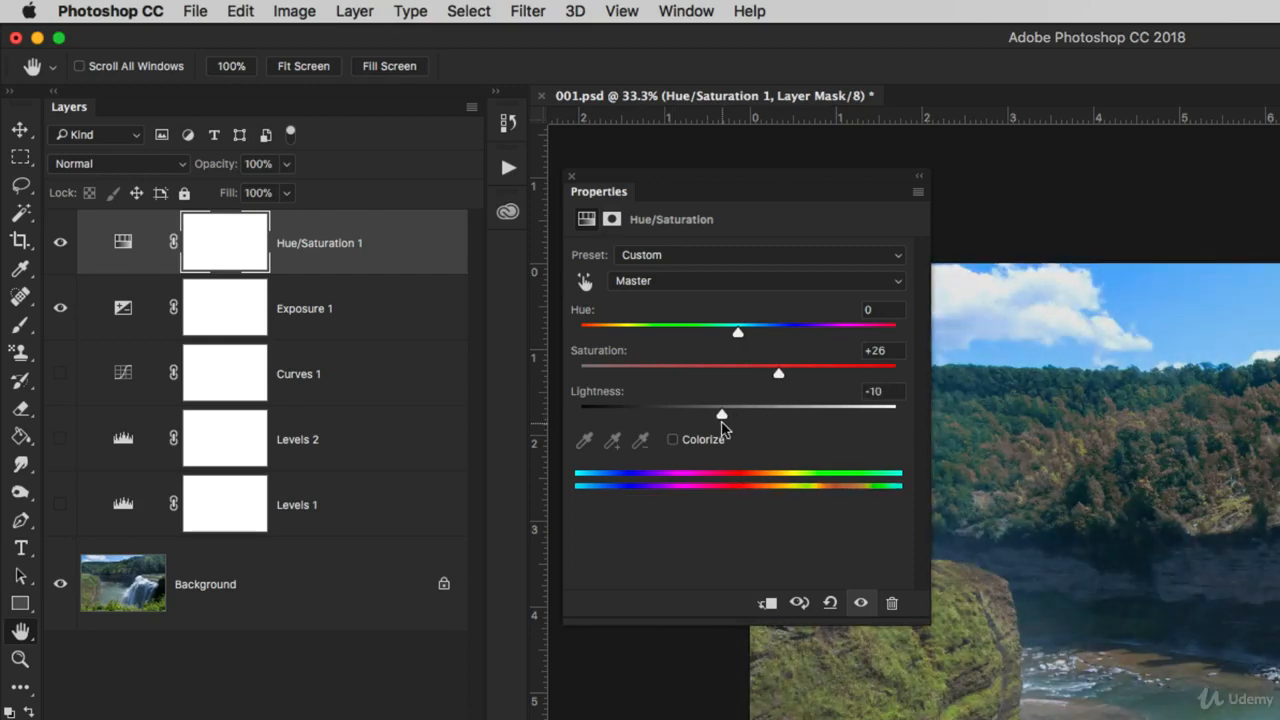
Hide the Hue/Saturation 1 and Exposure 1 layers, and add a Color Balance adjustment layer with the tone left at Midtones
{"action": "left_click", "coordinate": [60, 242]}
{"action": "left_click", "coordinate": [60, 308]}
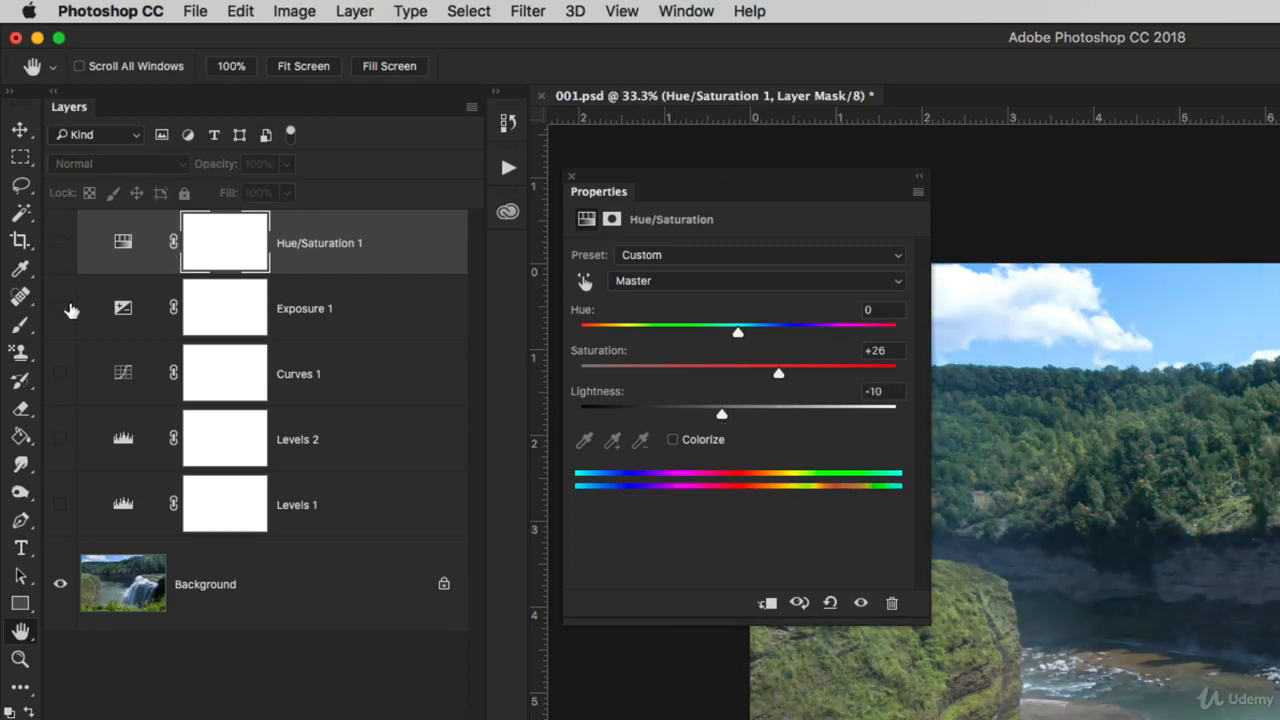
{"action": "left_click", "coordinate": [358, 11]}
{"action": "mouse_move", "coordinate": [425, 299]}
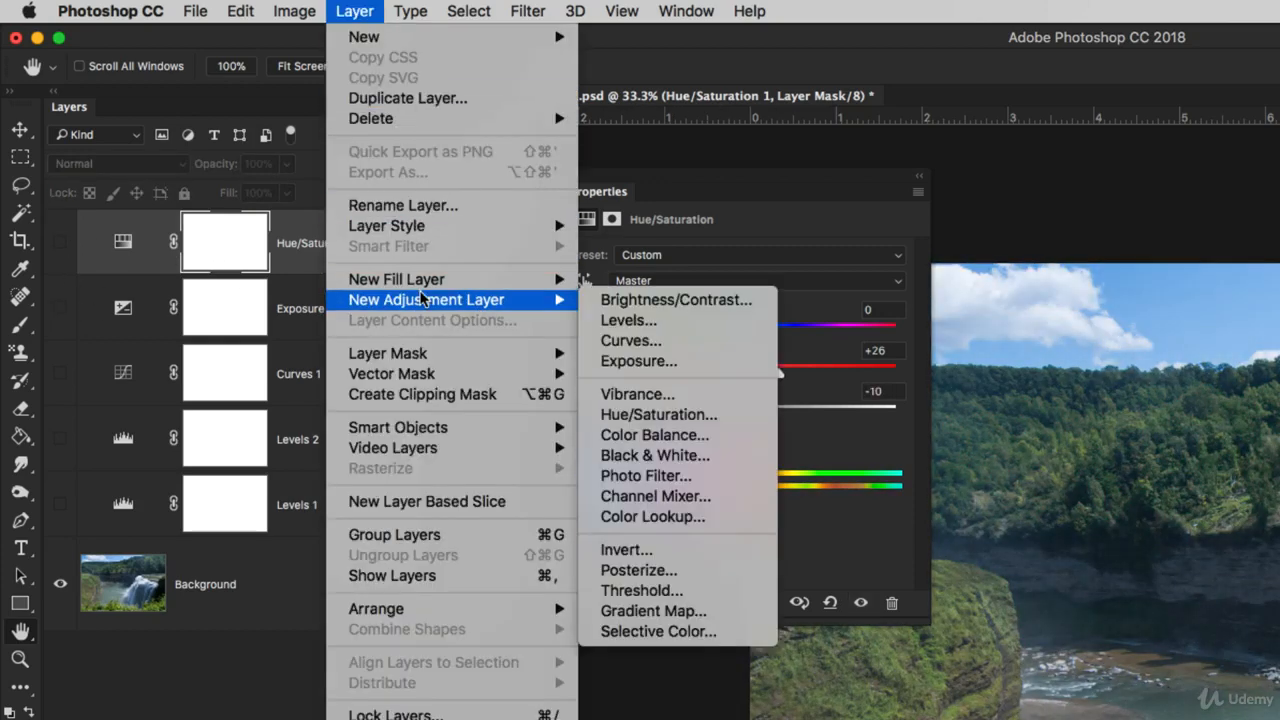
{"action": "left_click", "coordinate": [659, 435]}
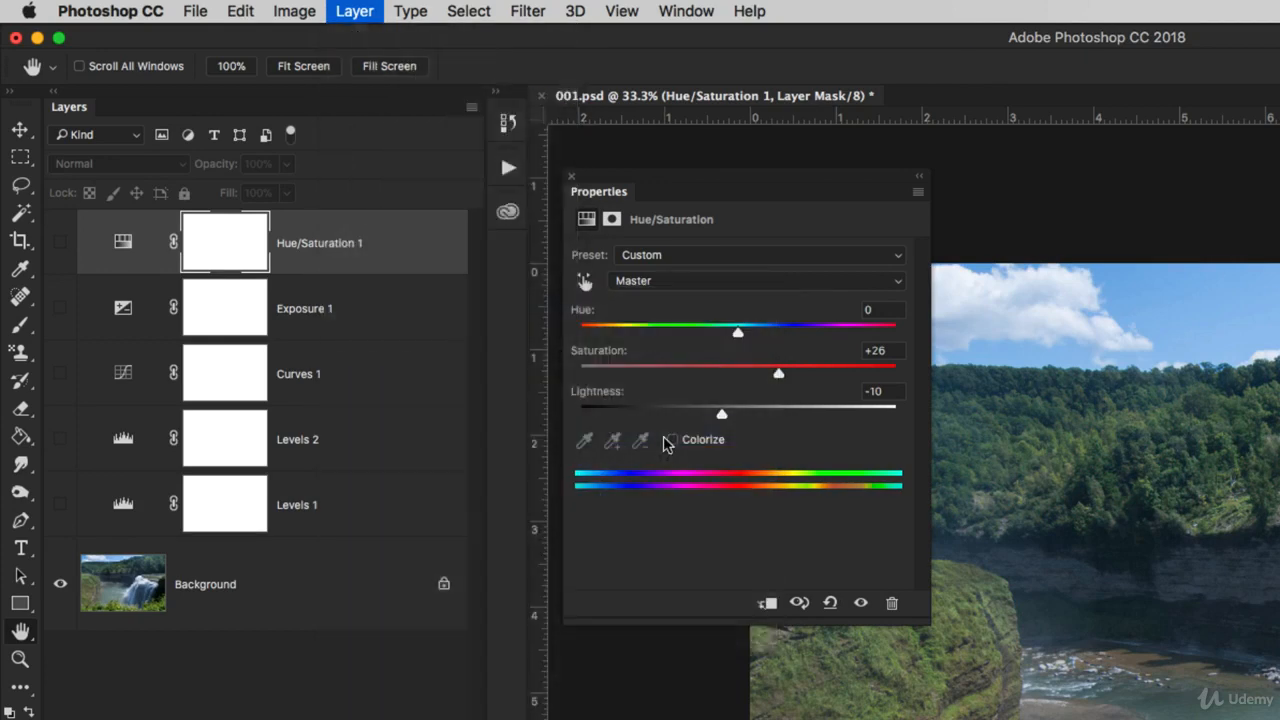
{"action": "left_click", "coordinate": [752, 596]}
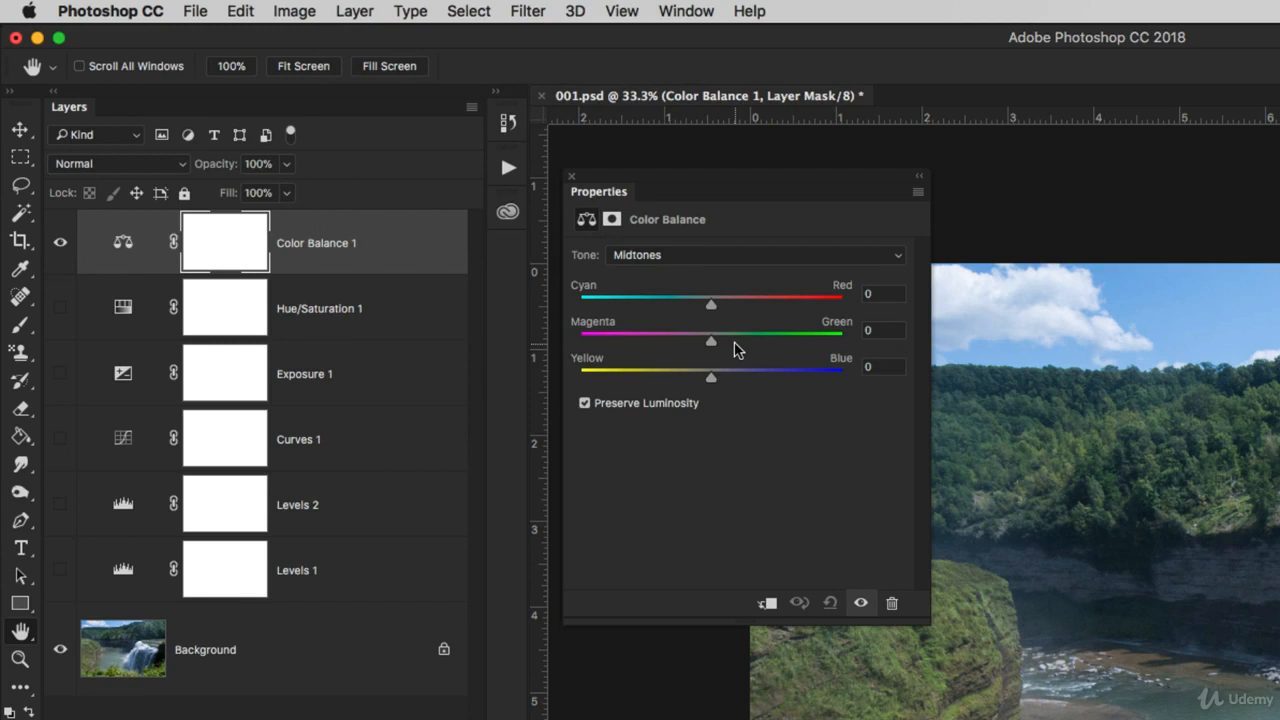
{"action": "left_click", "coordinate": [663, 254]}
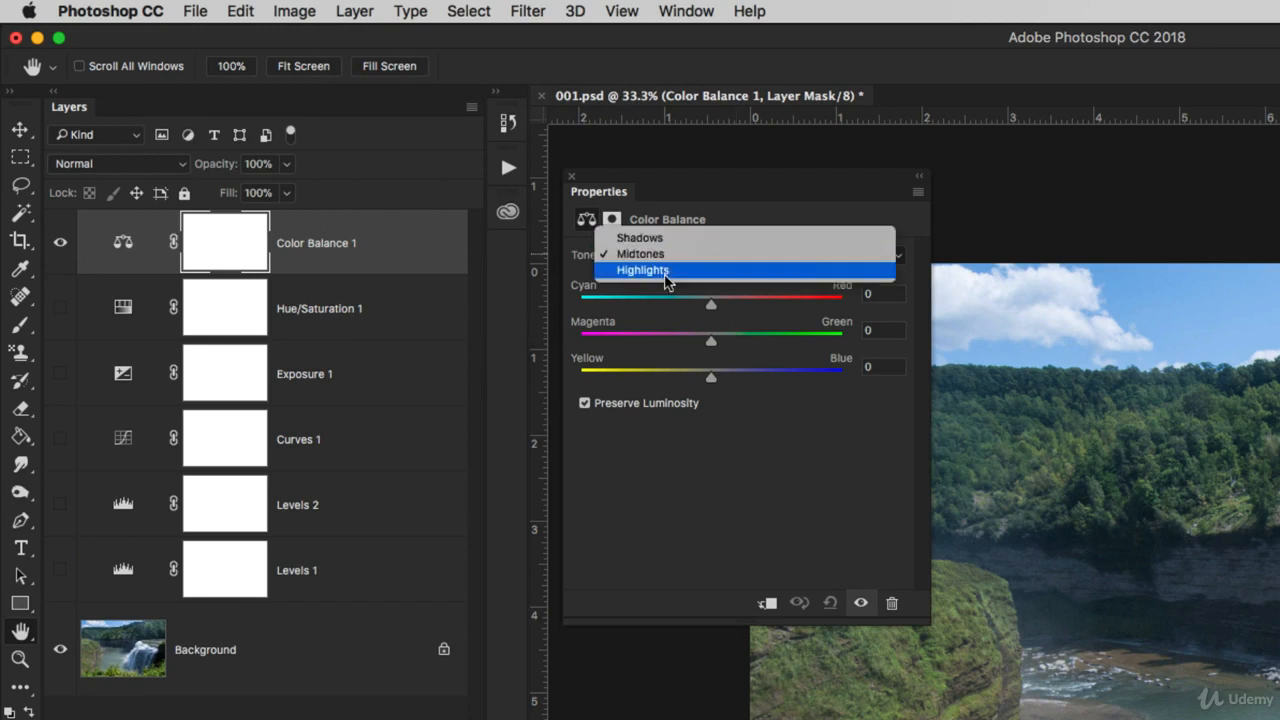
{"action": "left_click", "coordinate": [703, 514]}
Hide the Color Balance 1 layer and add a Black & White adjustment layer with Reds set to 151
{"action": "left_click", "coordinate": [353, 10]}
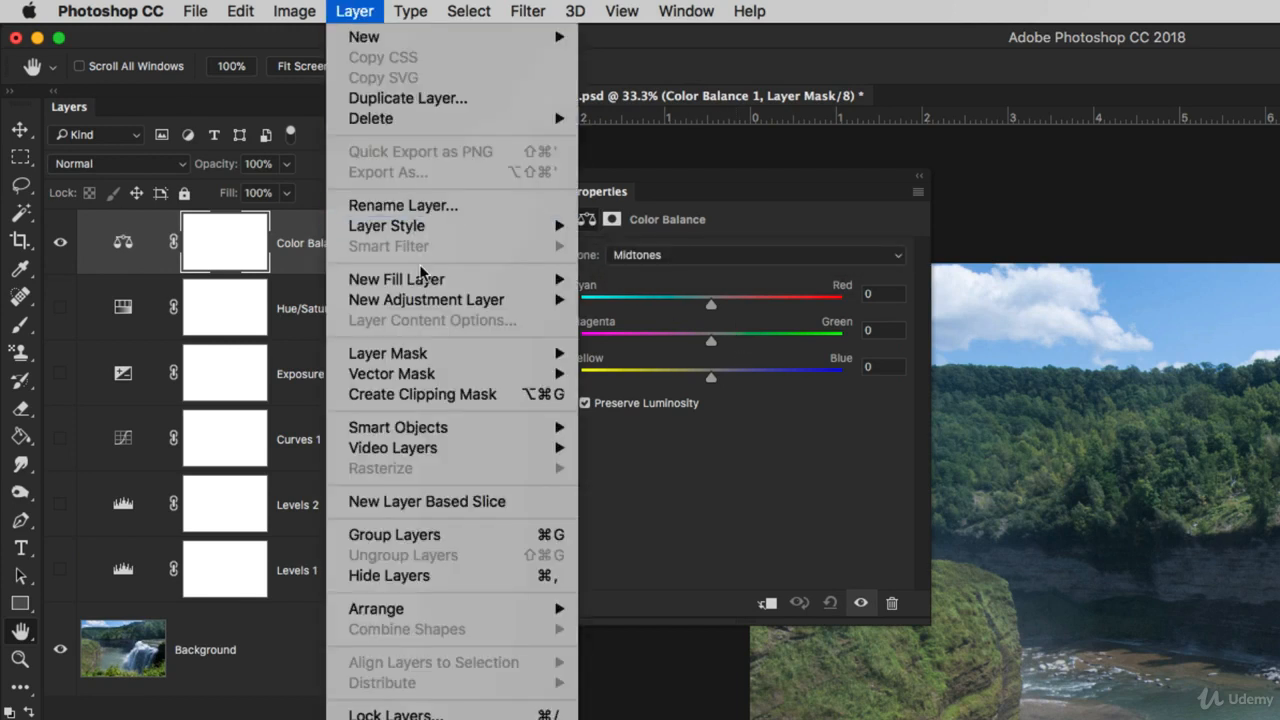
{"action": "mouse_move", "coordinate": [427, 298]}
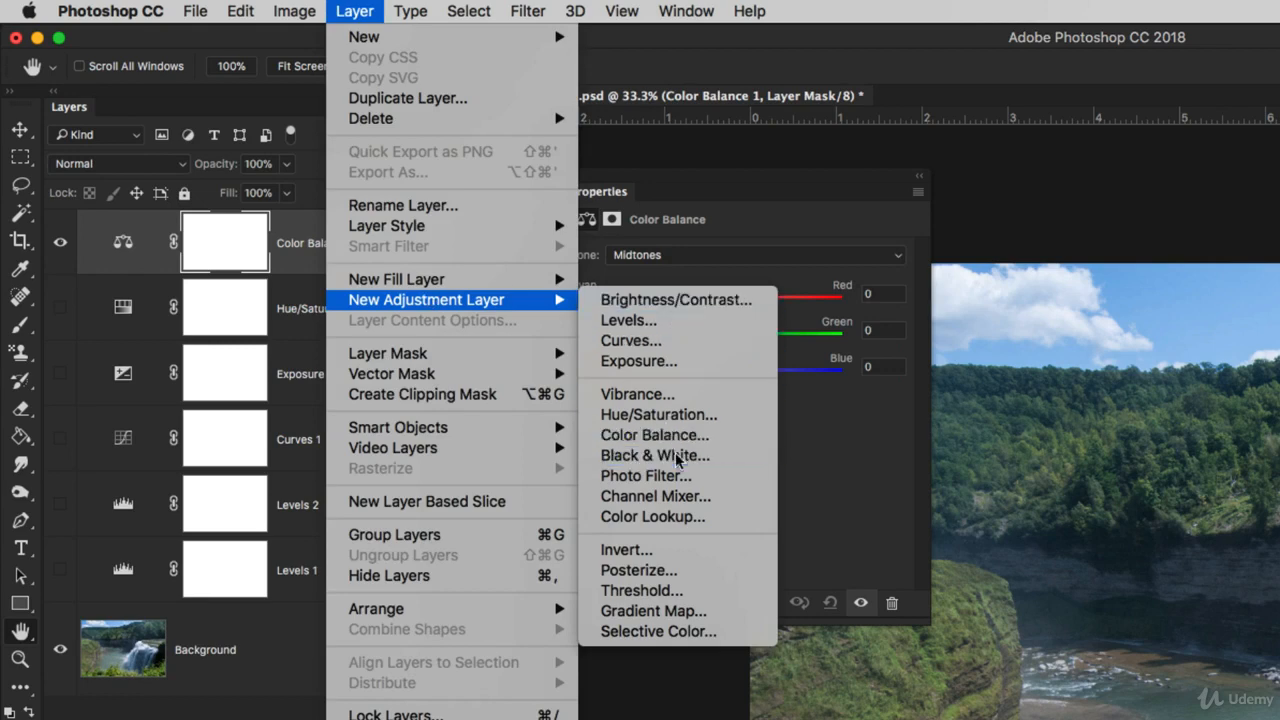
{"action": "left_click", "coordinate": [655, 455]}
{"action": "left_click", "coordinate": [748, 594]}
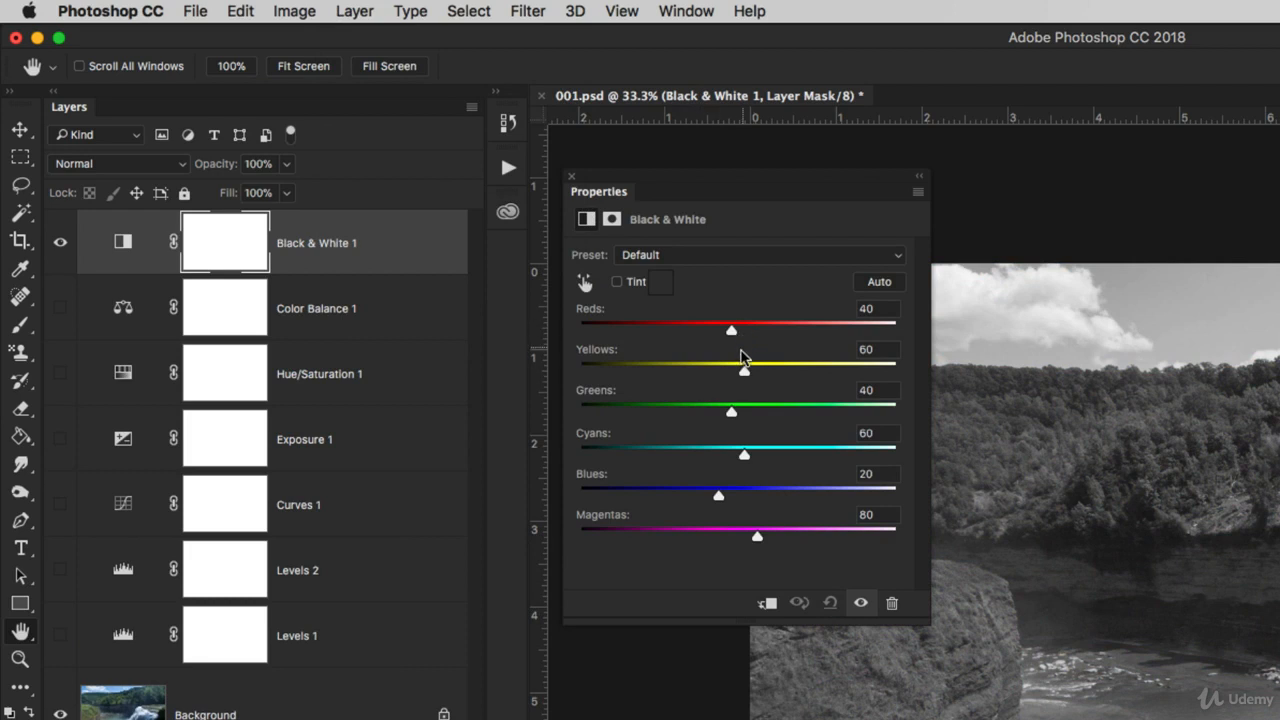
{"action": "left_click_drag", "start_coordinate": [729, 331], "coordinate": [802, 330]}
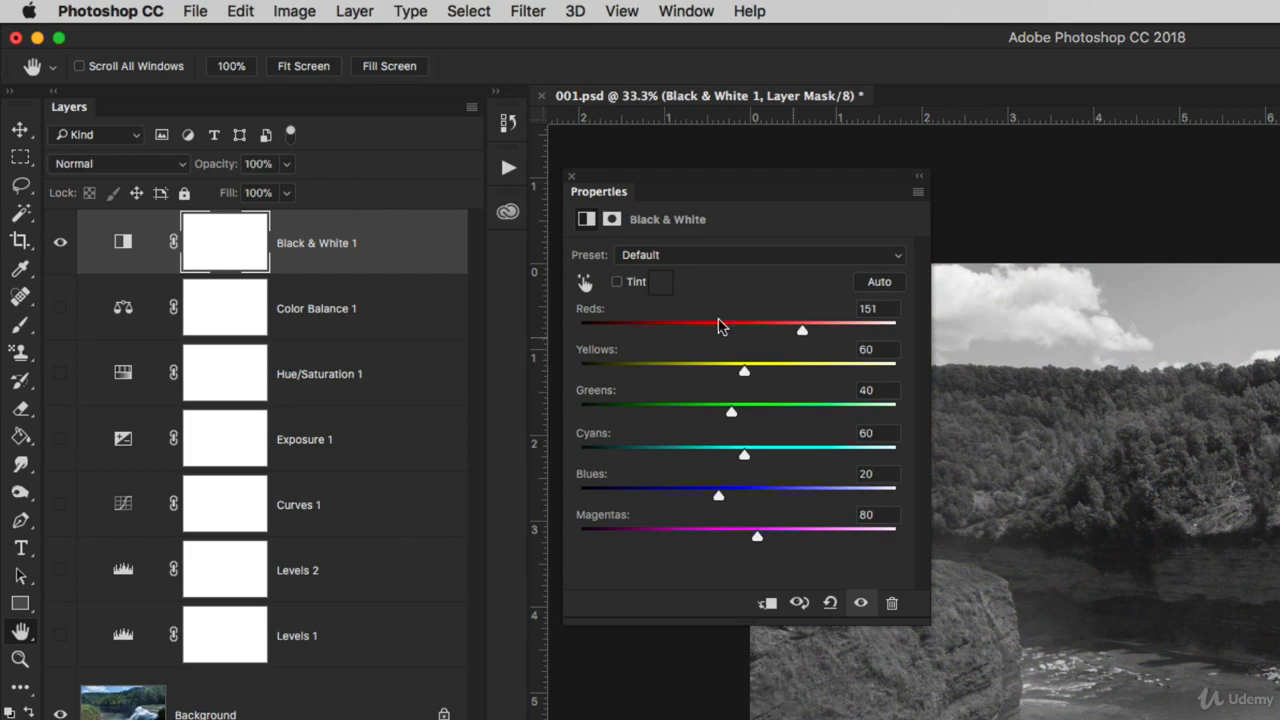
Hide the Black & White 1 layer and add a Photo Filter adjustment layer using Warming Filter (85) at 71% density
{"action": "left_click", "coordinate": [354, 11]}
{"action": "left_click", "coordinate": [678, 479]}
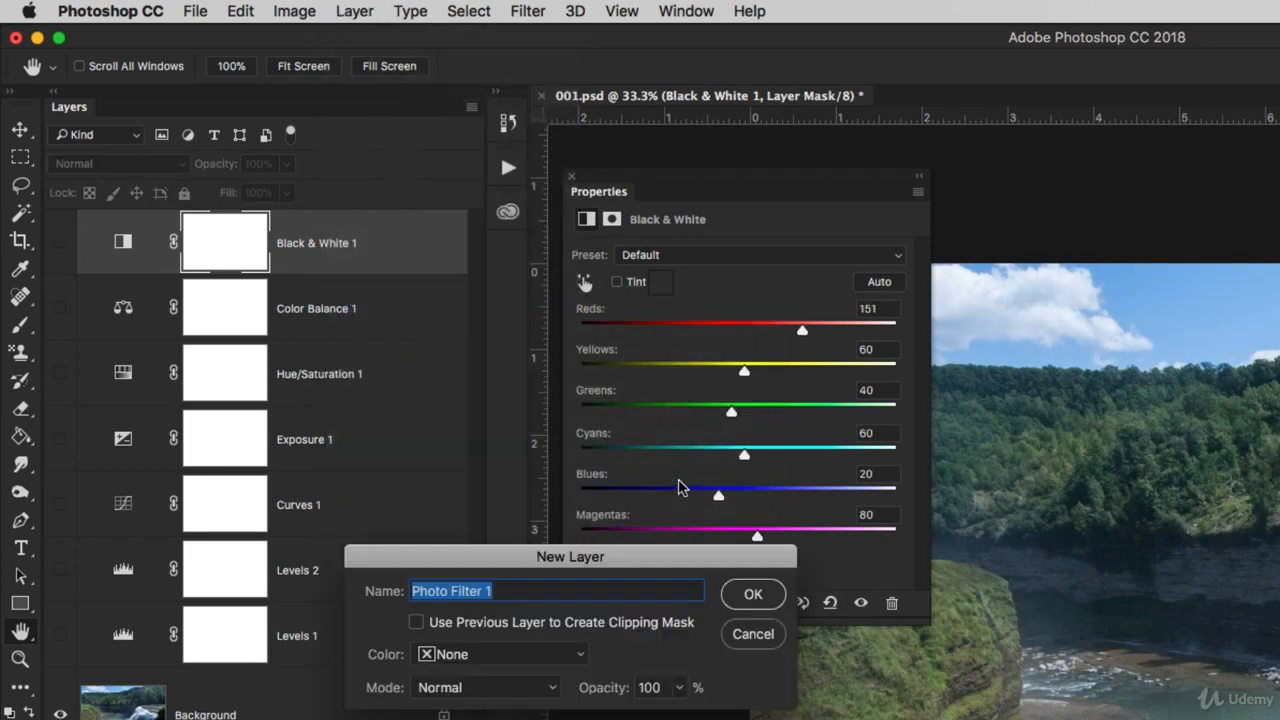
{"action": "left_click", "coordinate": [753, 594]}
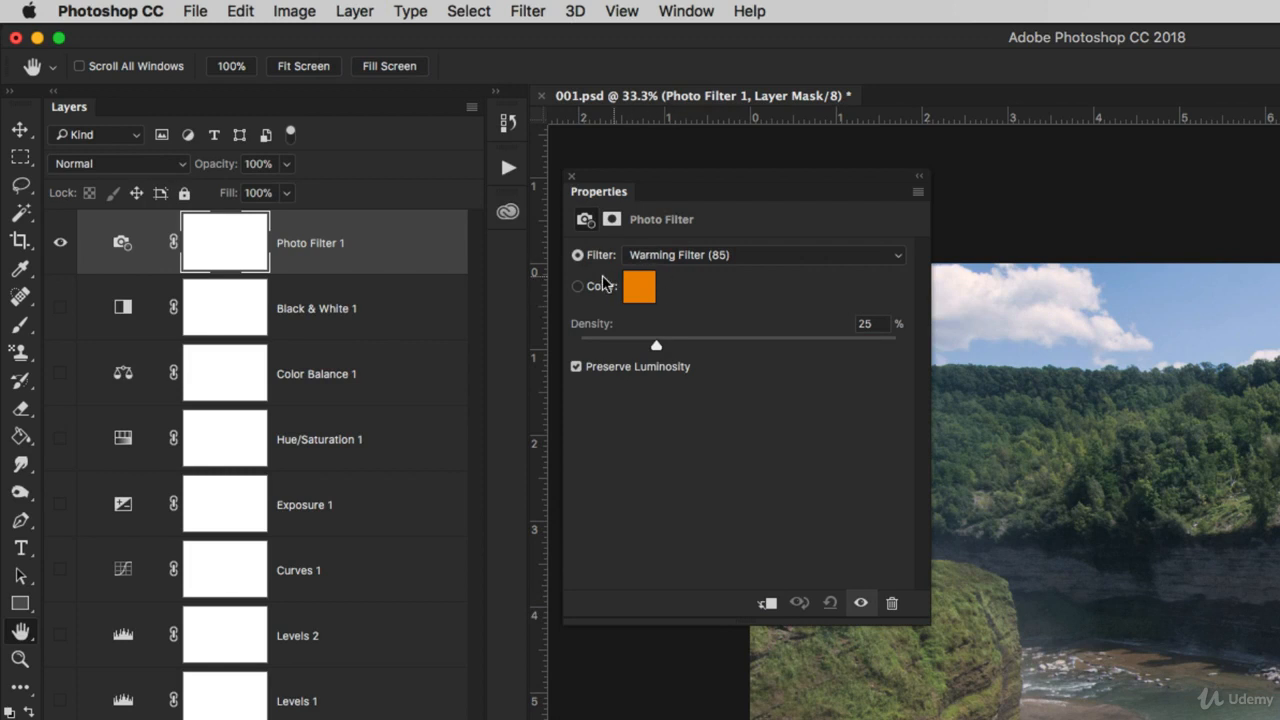
{"action": "left_click", "coordinate": [577, 287]}
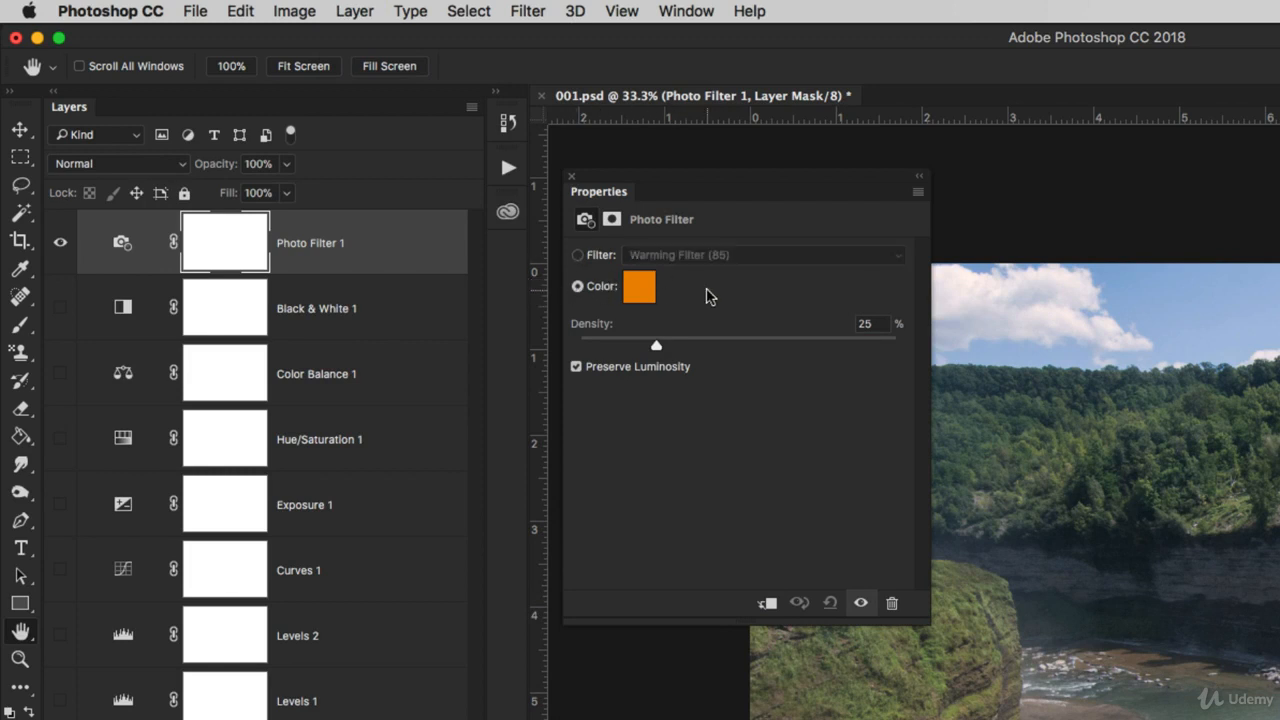
{"action": "left_click_drag", "start_coordinate": [656, 348], "coordinate": [806, 368]}
{"action": "left_click", "coordinate": [579, 256]}
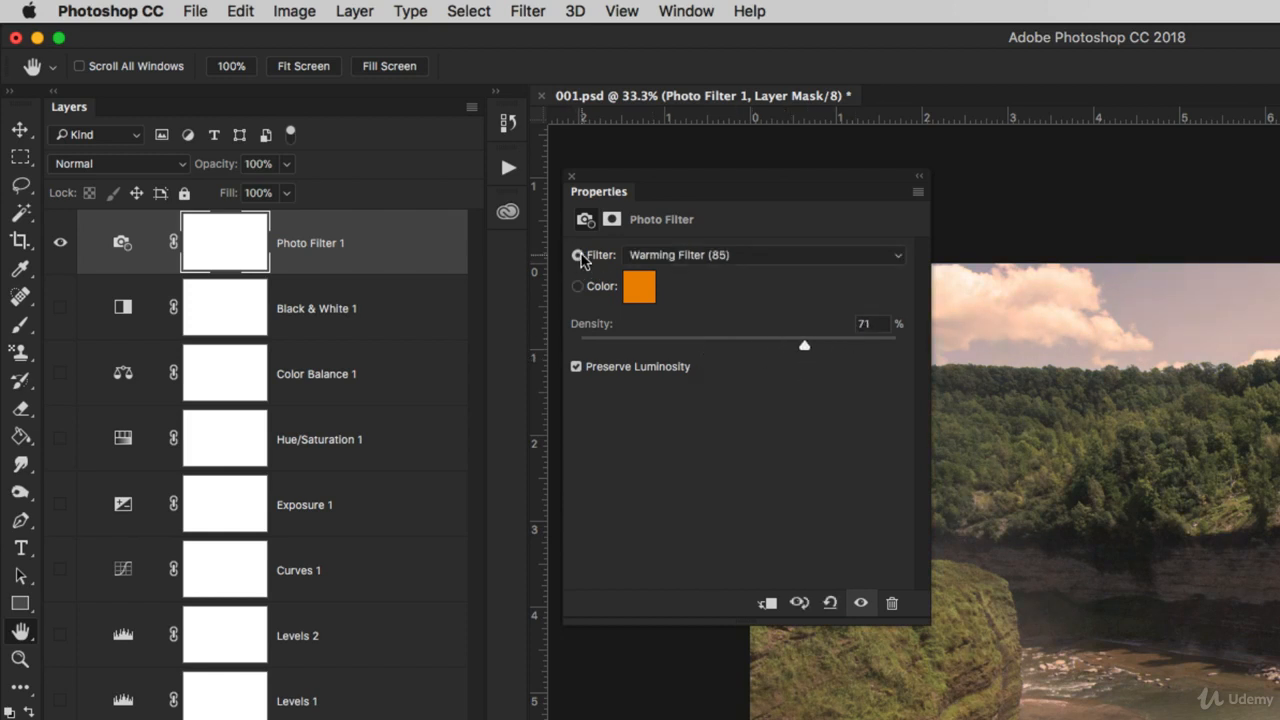
Change the Photo Filter 1 layer's filter to Deep Red and hide that layer
{"action": "left_click", "coordinate": [692, 254]}
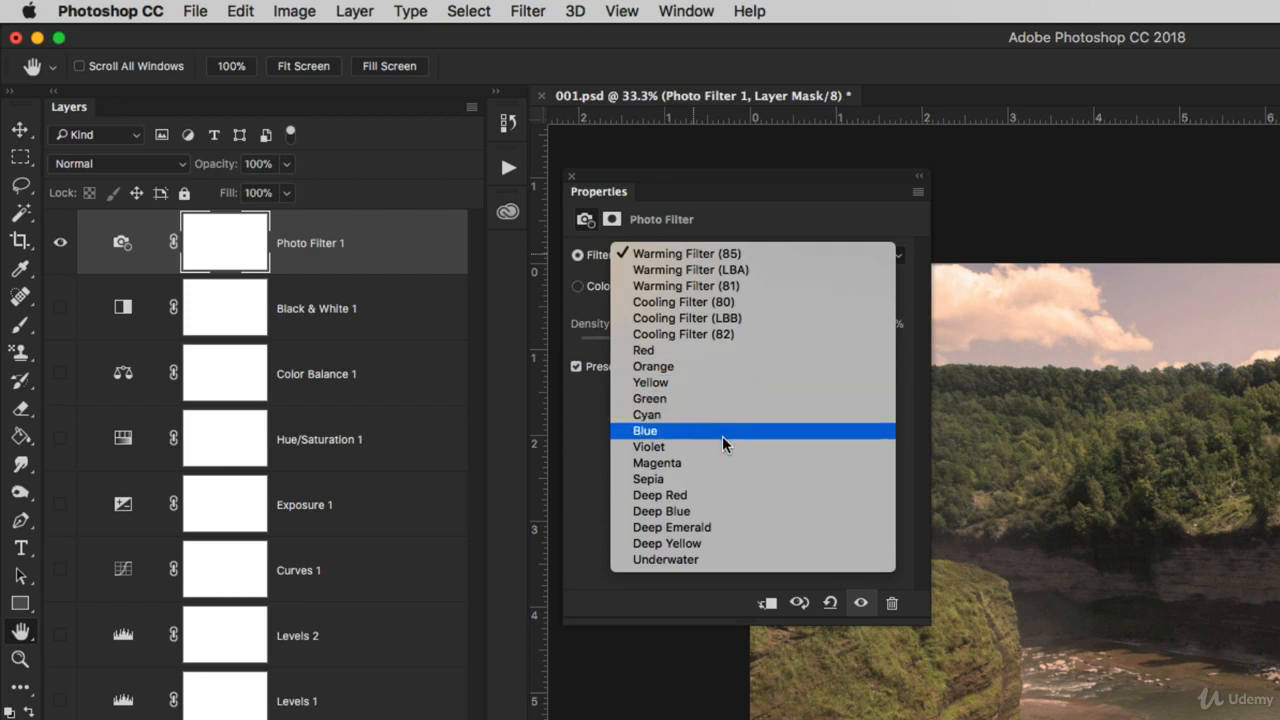
{"action": "left_click", "coordinate": [704, 494]}
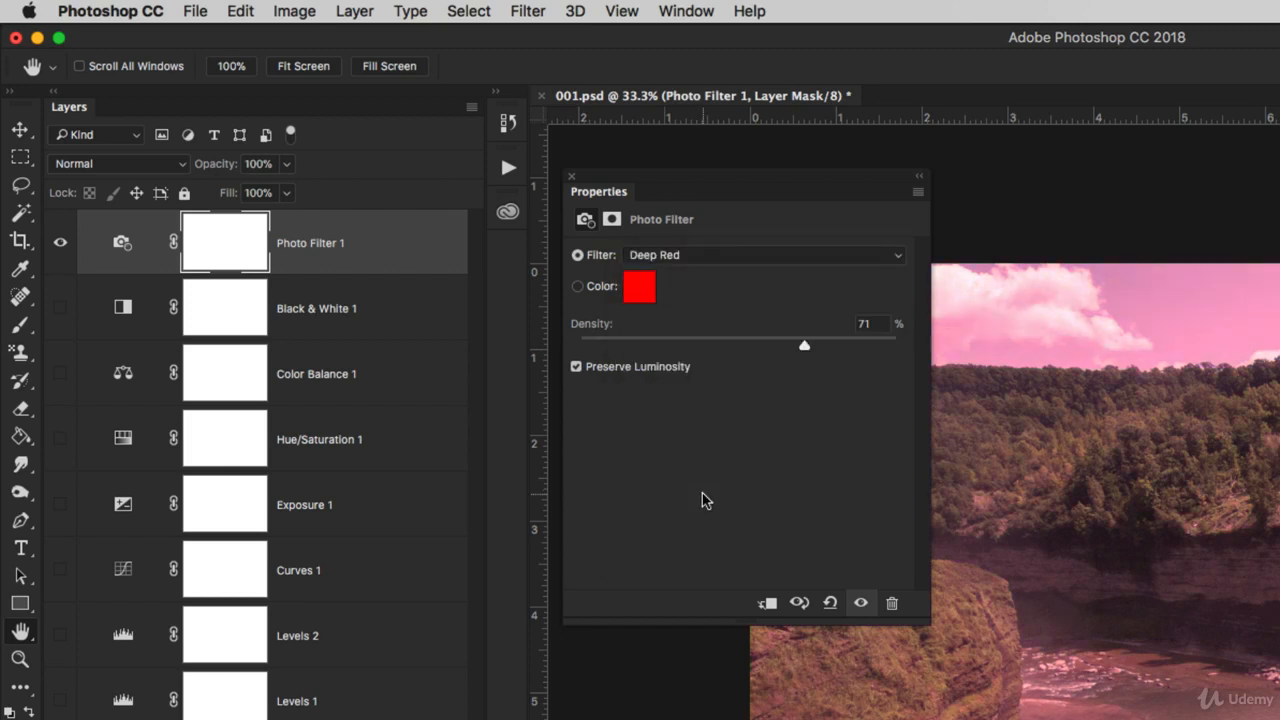
{"action": "left_click", "coordinate": [674, 256]}
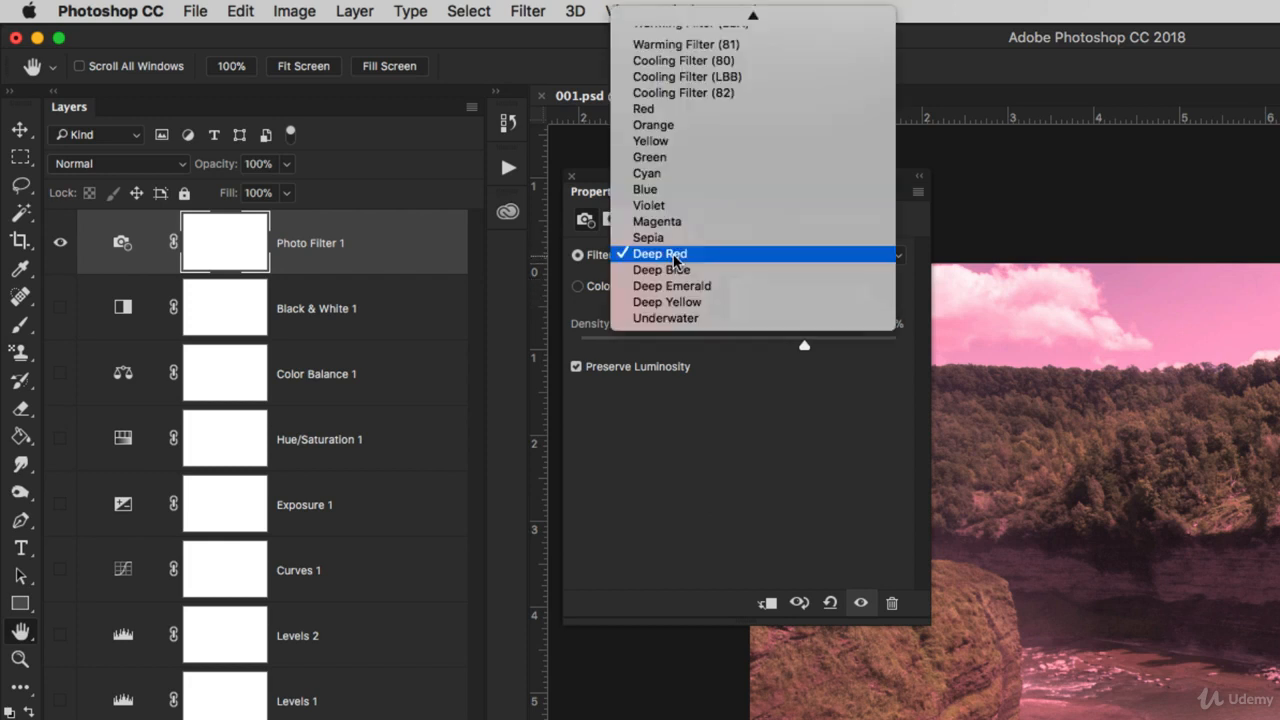
{"action": "left_click", "coordinate": [676, 254]}
{"action": "left_click", "coordinate": [860, 602]}
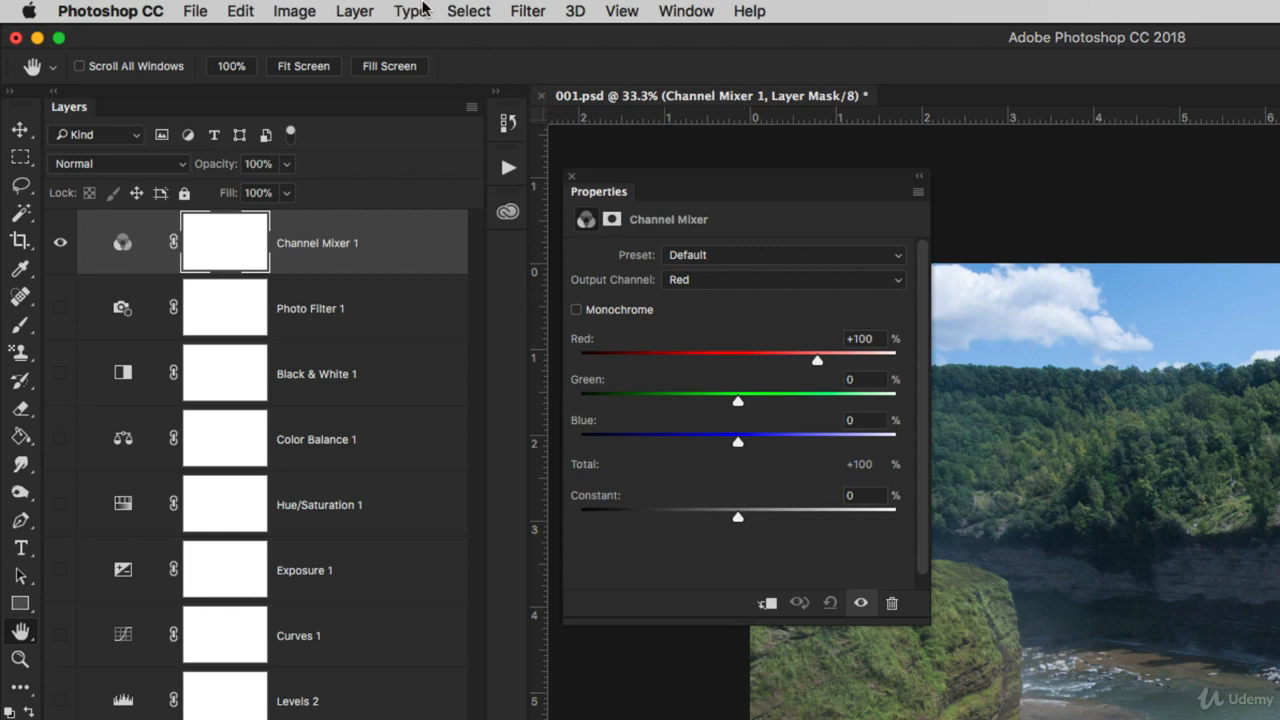
Add a Color Lookup adjustment layer with default options above Channel Mixer 1, and hide the Channel Mixer 1 layer
{"action": "left_click", "coordinate": [369, 10]}
{"action": "mouse_move", "coordinate": [470, 298]}
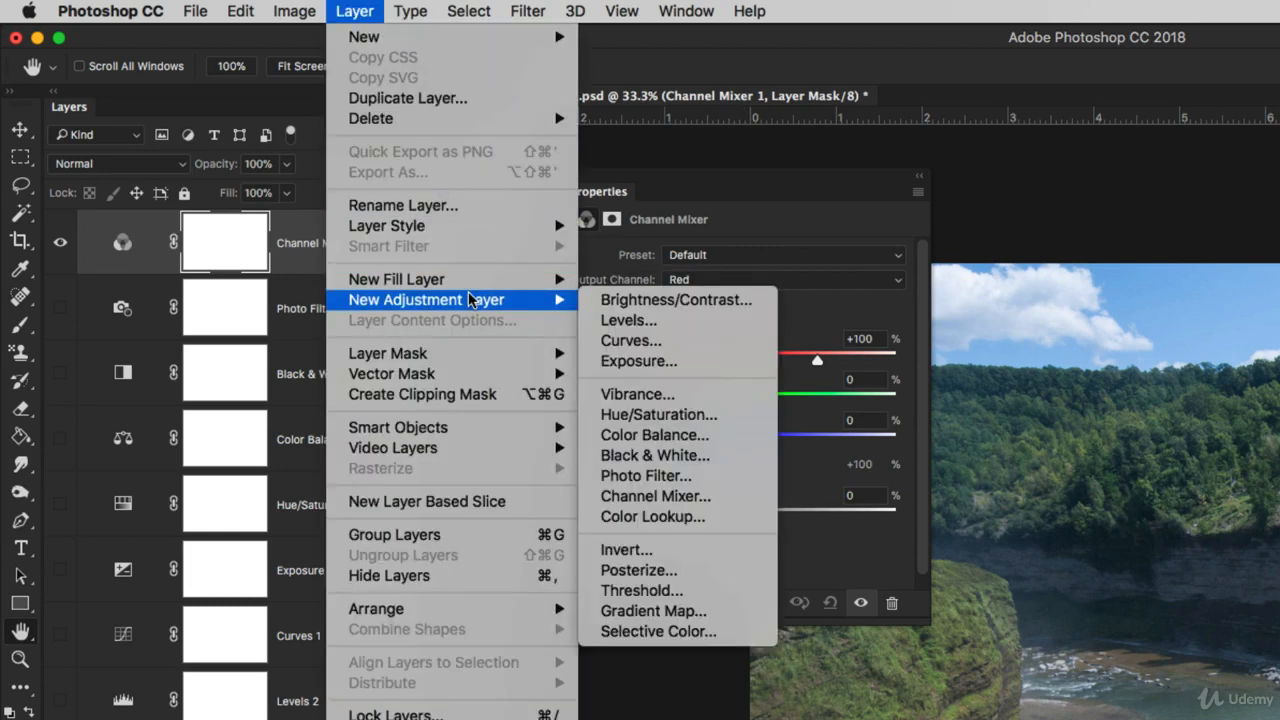
{"action": "left_click", "coordinate": [668, 522]}
{"action": "left_click", "coordinate": [748, 596]}
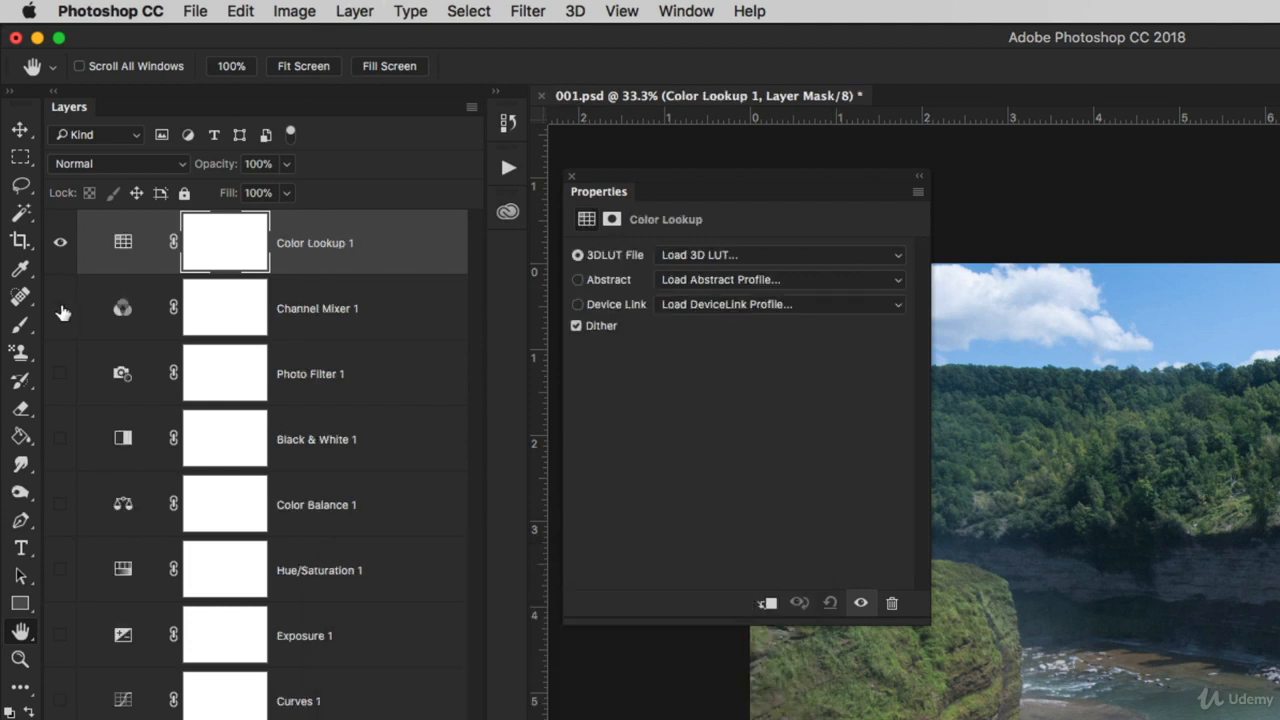
Try the Fuji F125 Kodak 2393 and Moonlight.3DL looks on the Color Lookup layer, and set its 3DLUT file to NightFromDay.CUBE
{"action": "left_click", "coordinate": [709, 256]}
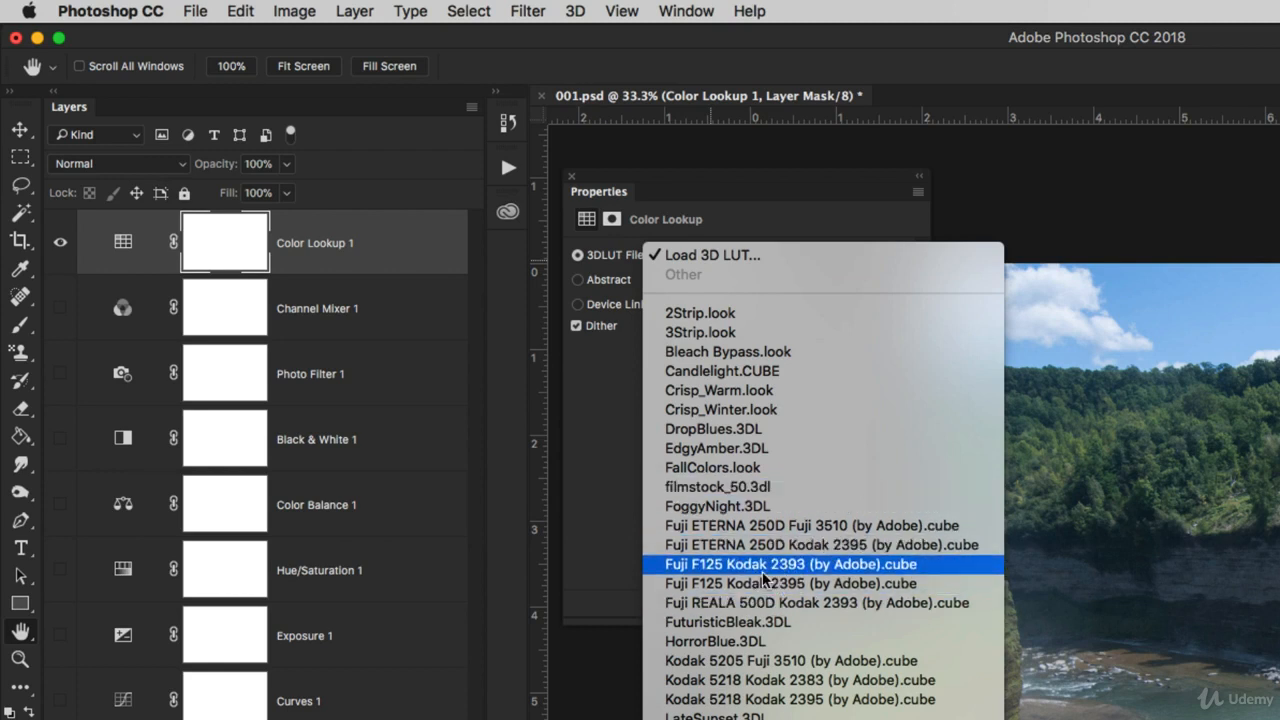
{"action": "left_click", "coordinate": [763, 572]}
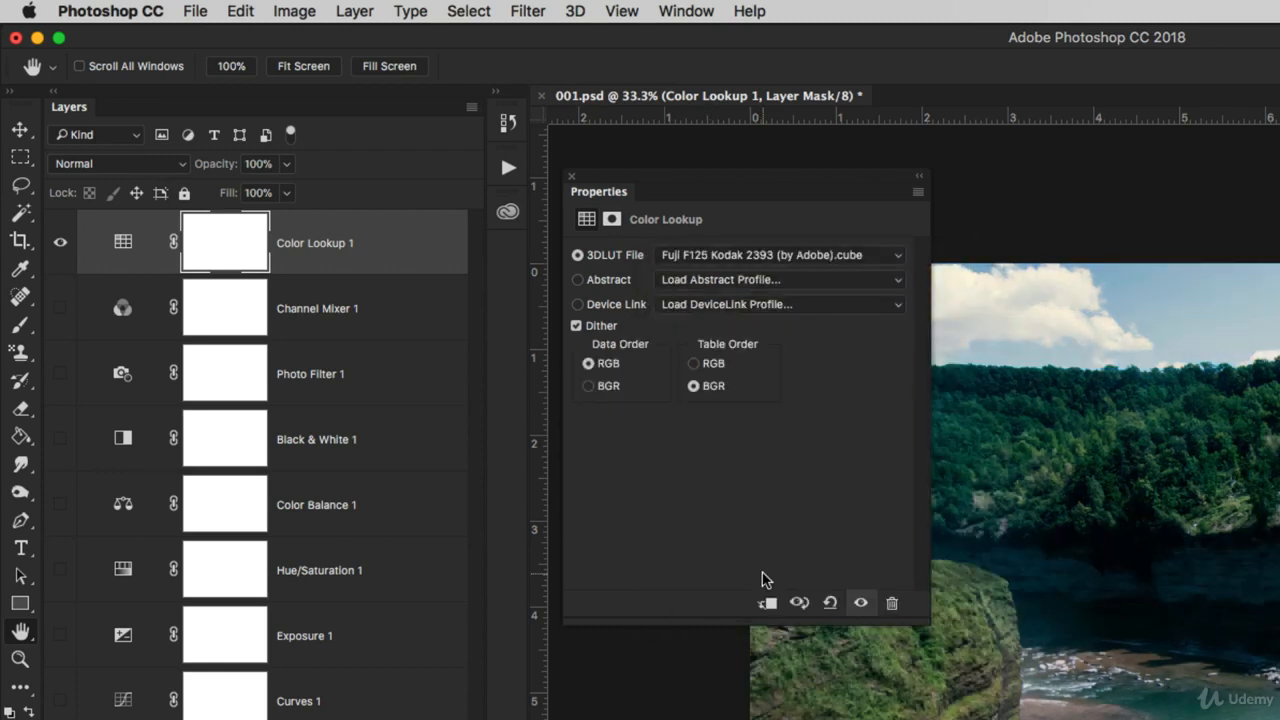
{"action": "left_click", "coordinate": [738, 258]}
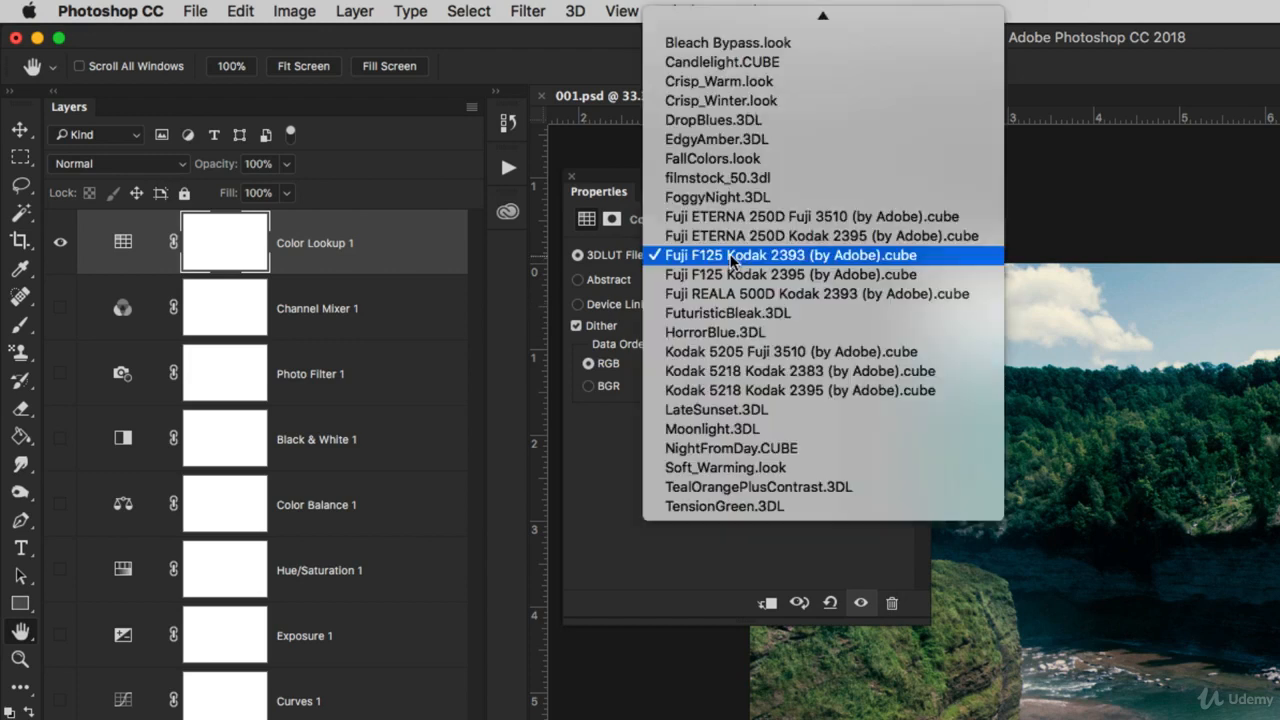
{"action": "left_click", "coordinate": [737, 432]}
{"action": "left_click", "coordinate": [737, 258]}
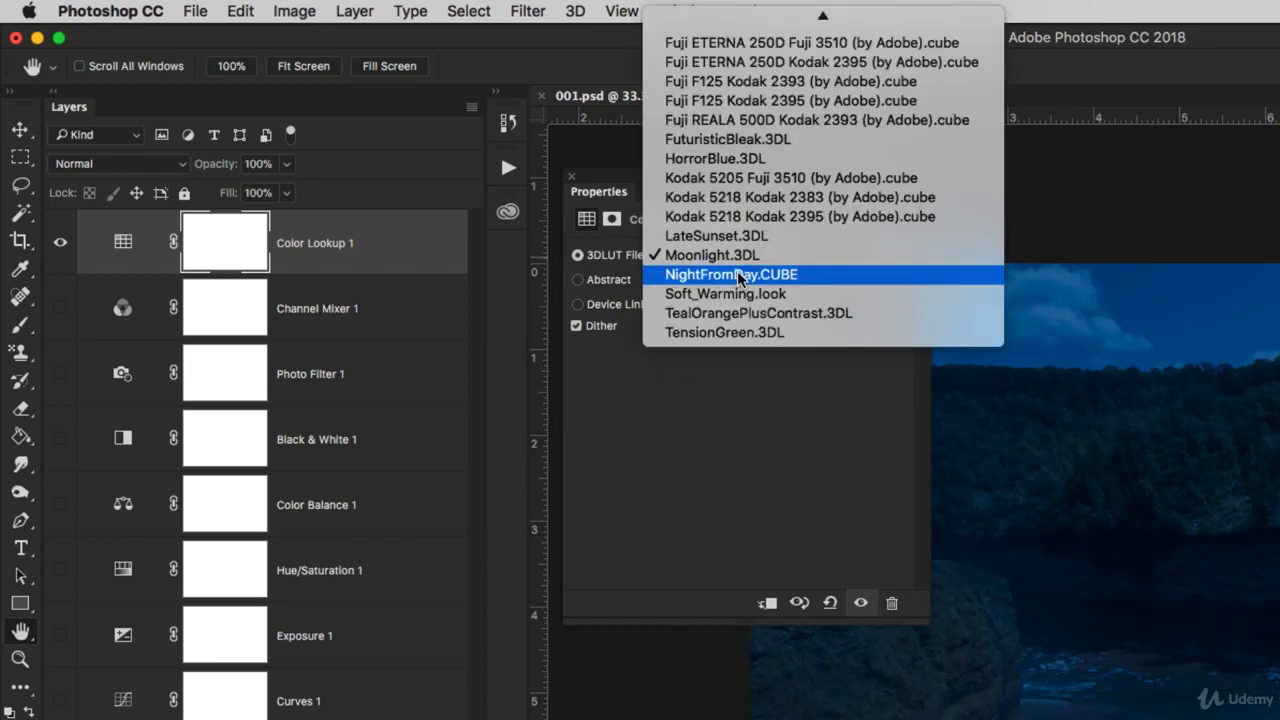
{"action": "left_click", "coordinate": [737, 270]}
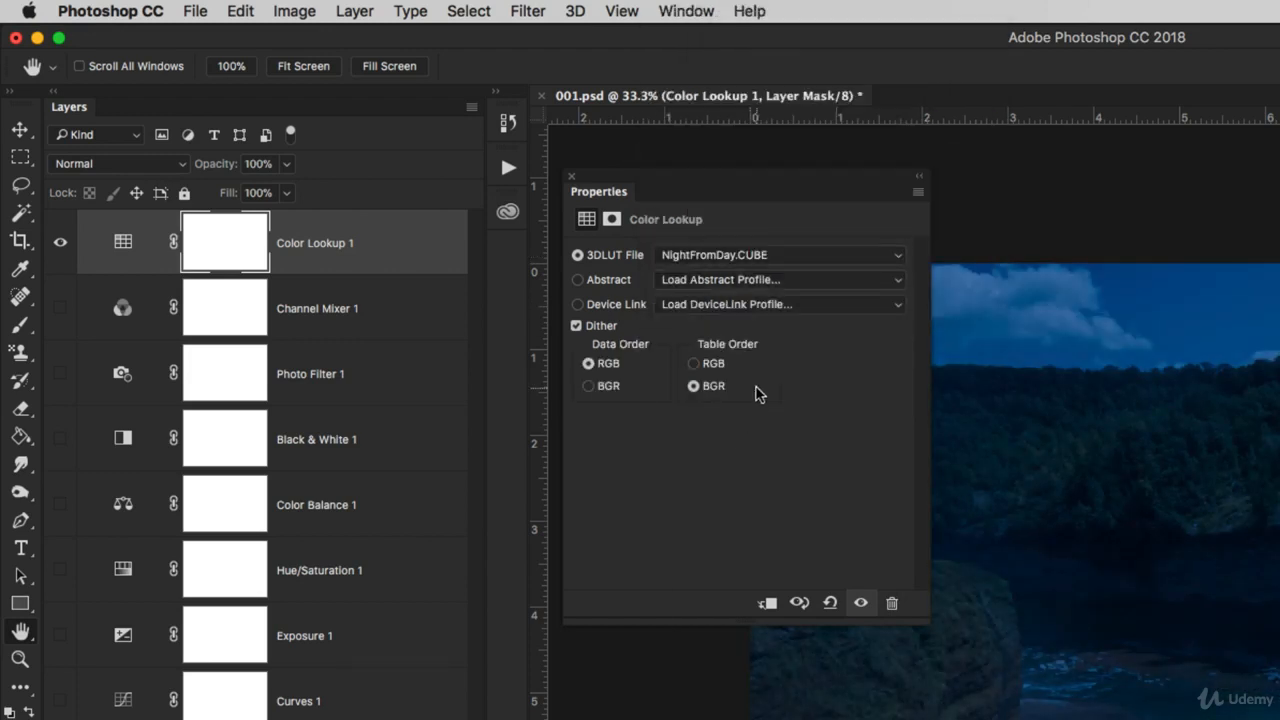
Hide the Color Lookup 1 layer and add an Invert adjustment layer with default options above it, hidden as well
{"action": "left_click", "coordinate": [58, 242]}
{"action": "left_click", "coordinate": [354, 11]}
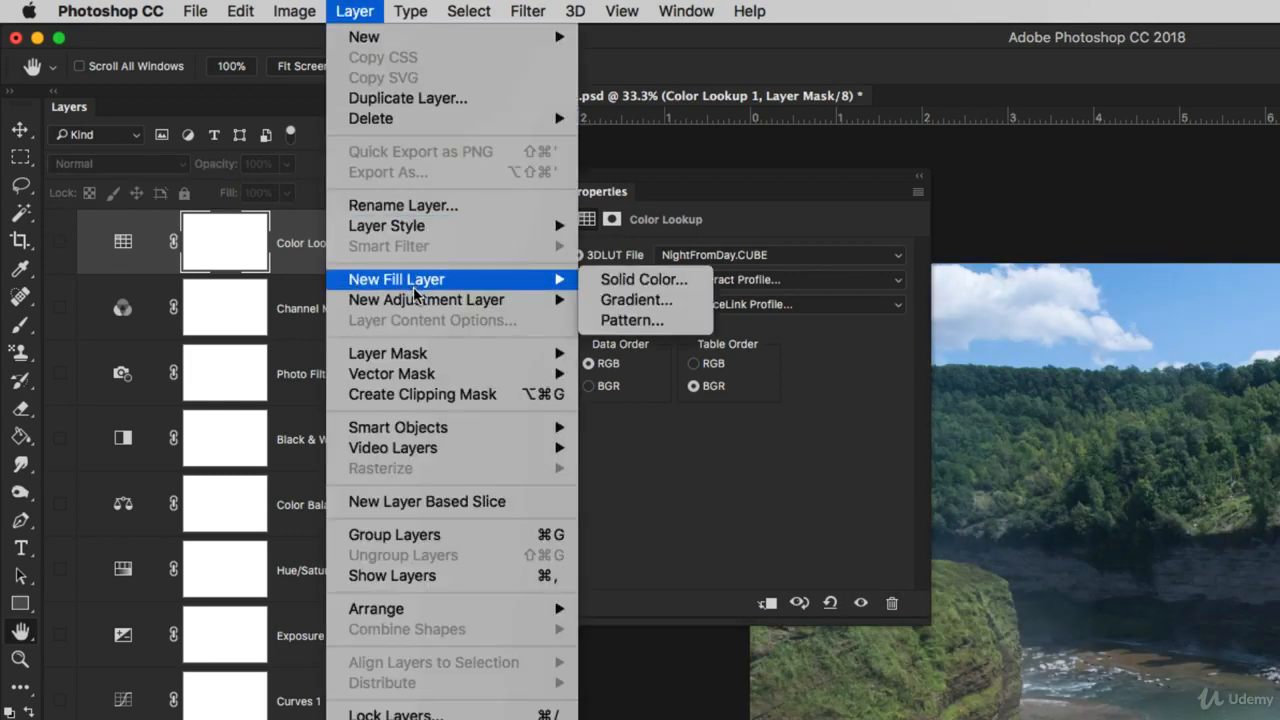
{"action": "mouse_move", "coordinate": [422, 302]}
{"action": "left_click", "coordinate": [622, 550]}
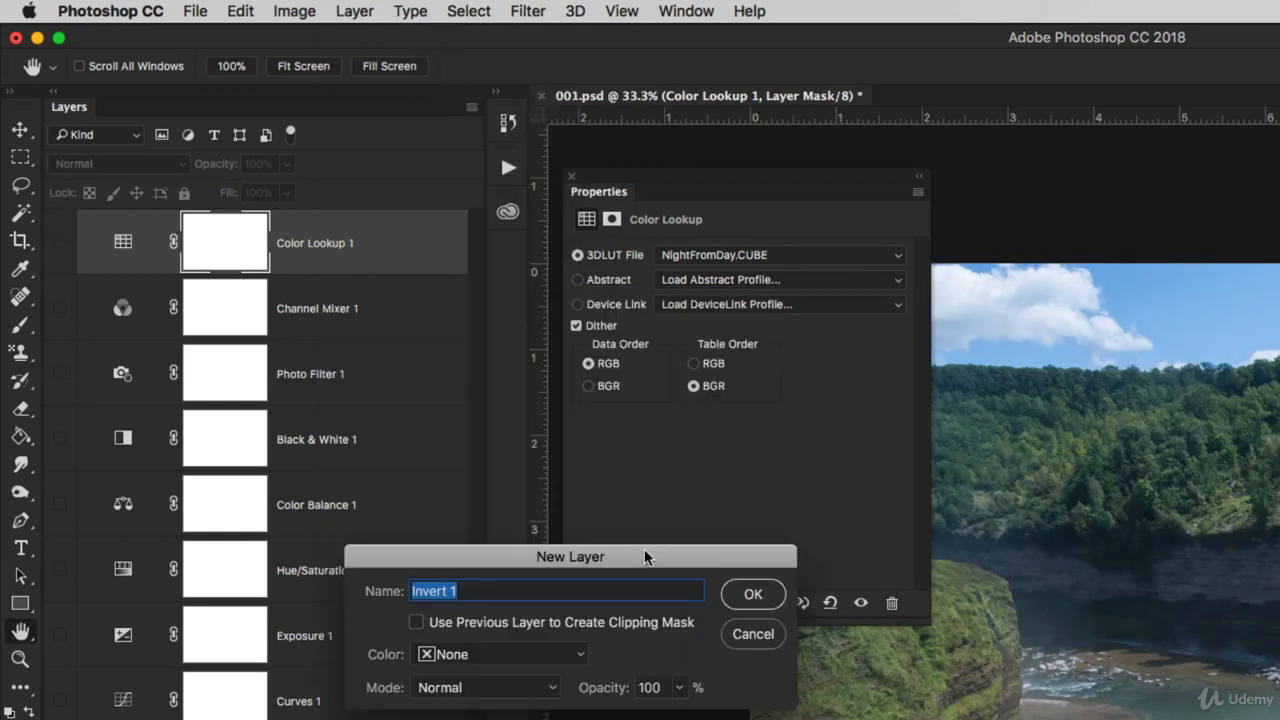
{"action": "left_click", "coordinate": [756, 592]}
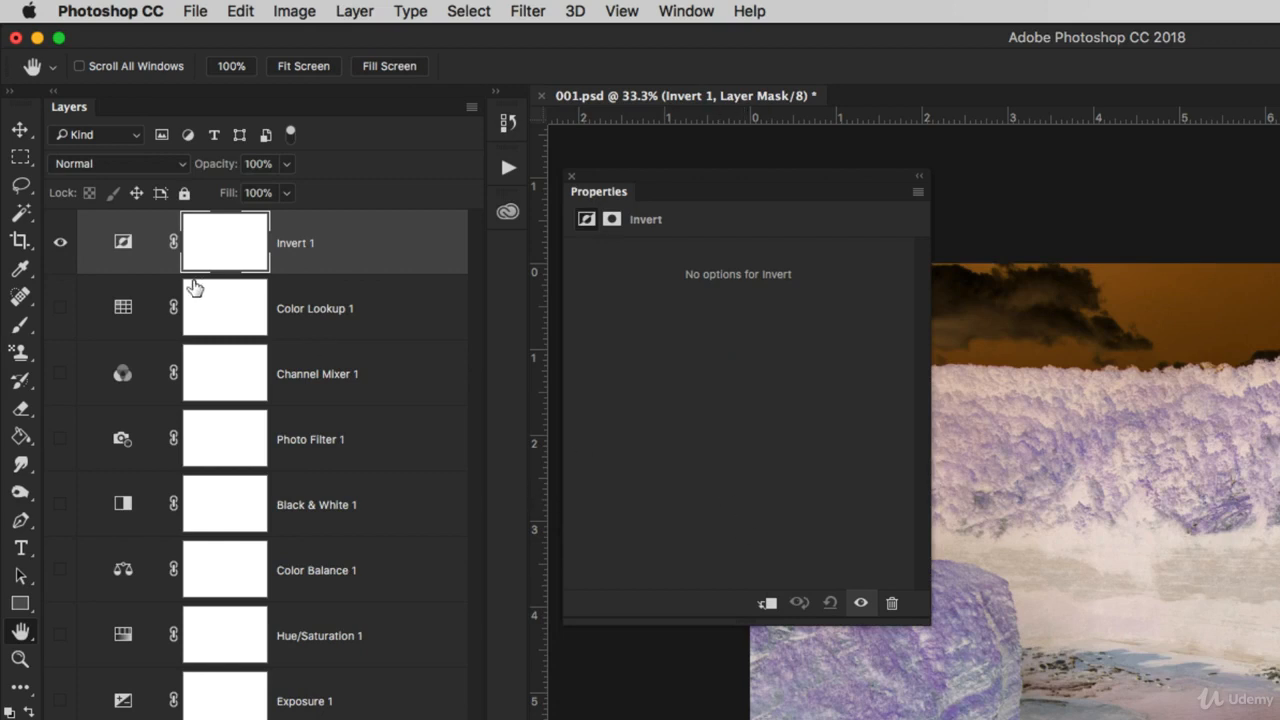
{"action": "left_click", "coordinate": [60, 242]}
{"action": "left_click", "coordinate": [355, 11]}
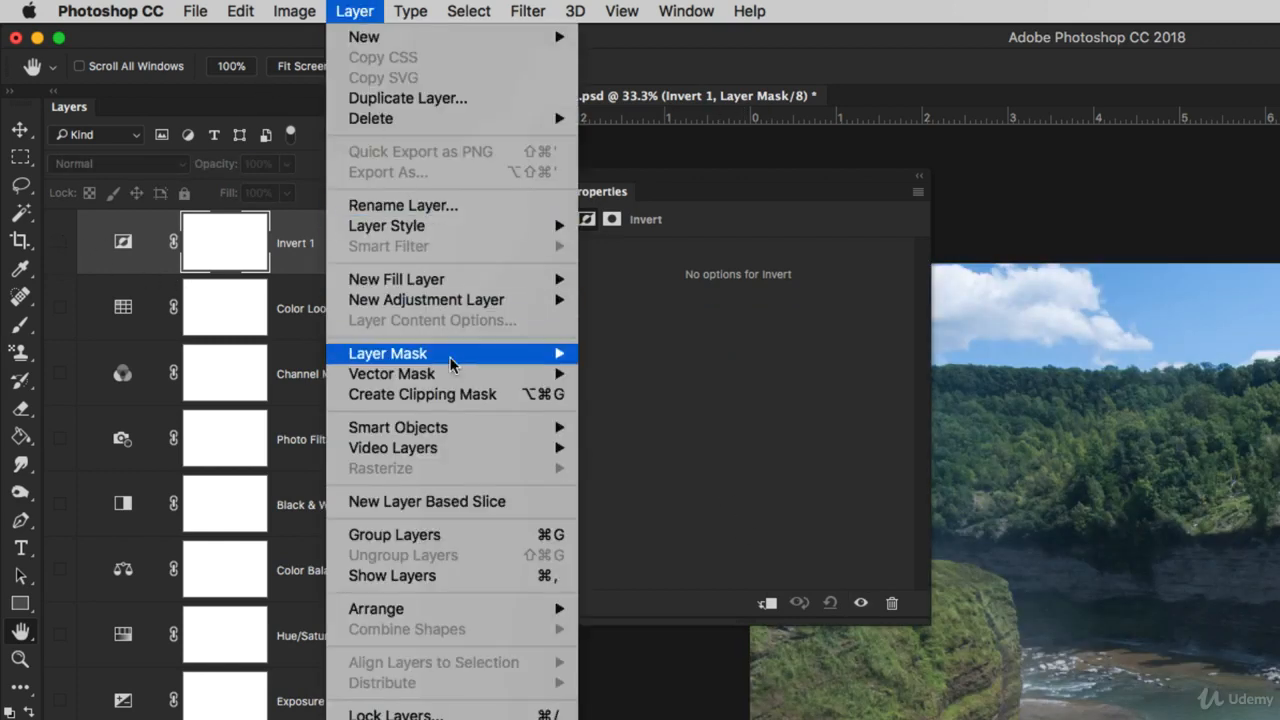
{"action": "mouse_move", "coordinate": [455, 305]}
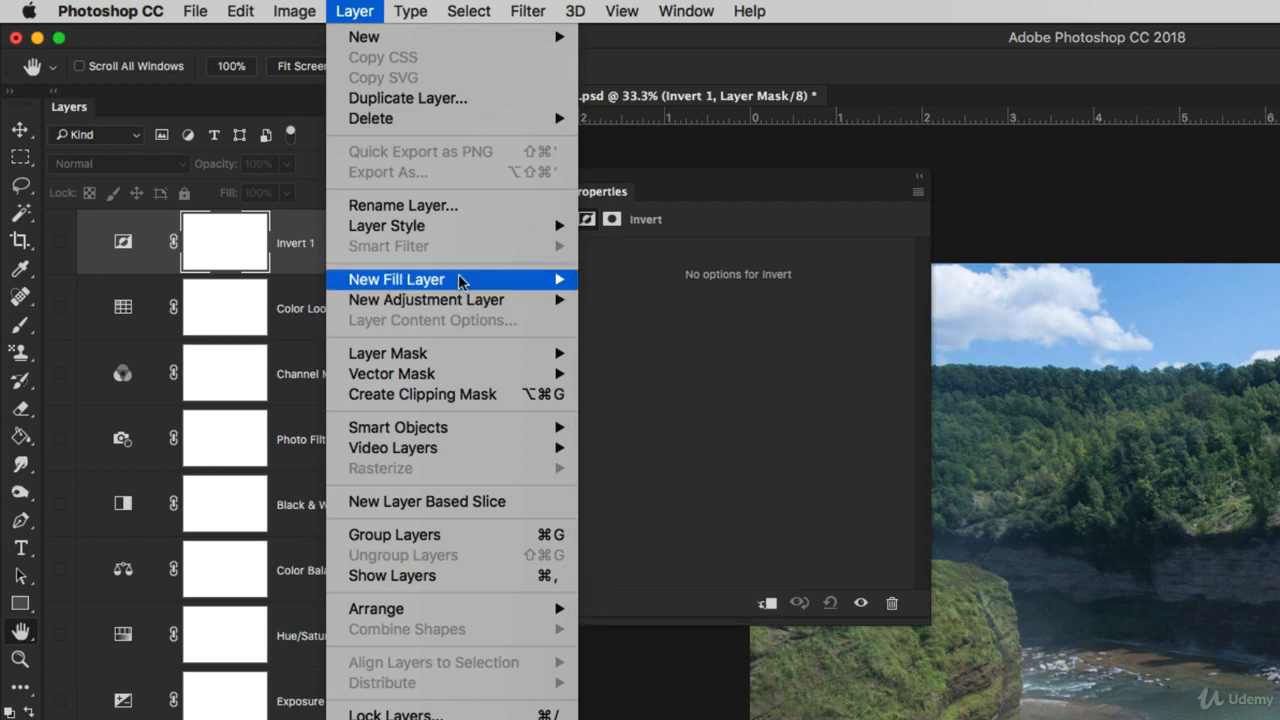
{"action": "key", "text": "Escape"}
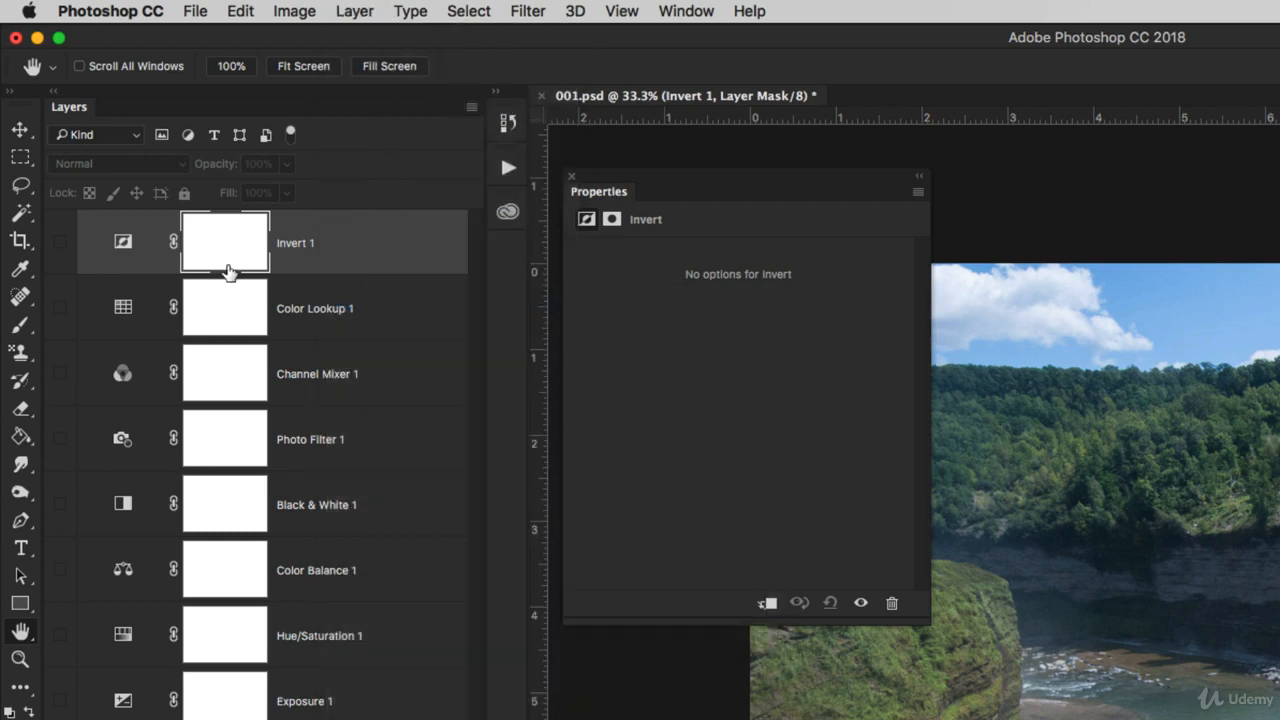
Show the Black & White 1 layer, bring up its adjustment settings, and select its layer mask
{"action": "left_click", "coordinate": [60, 504]}
{"action": "left_click", "coordinate": [290, 530]}
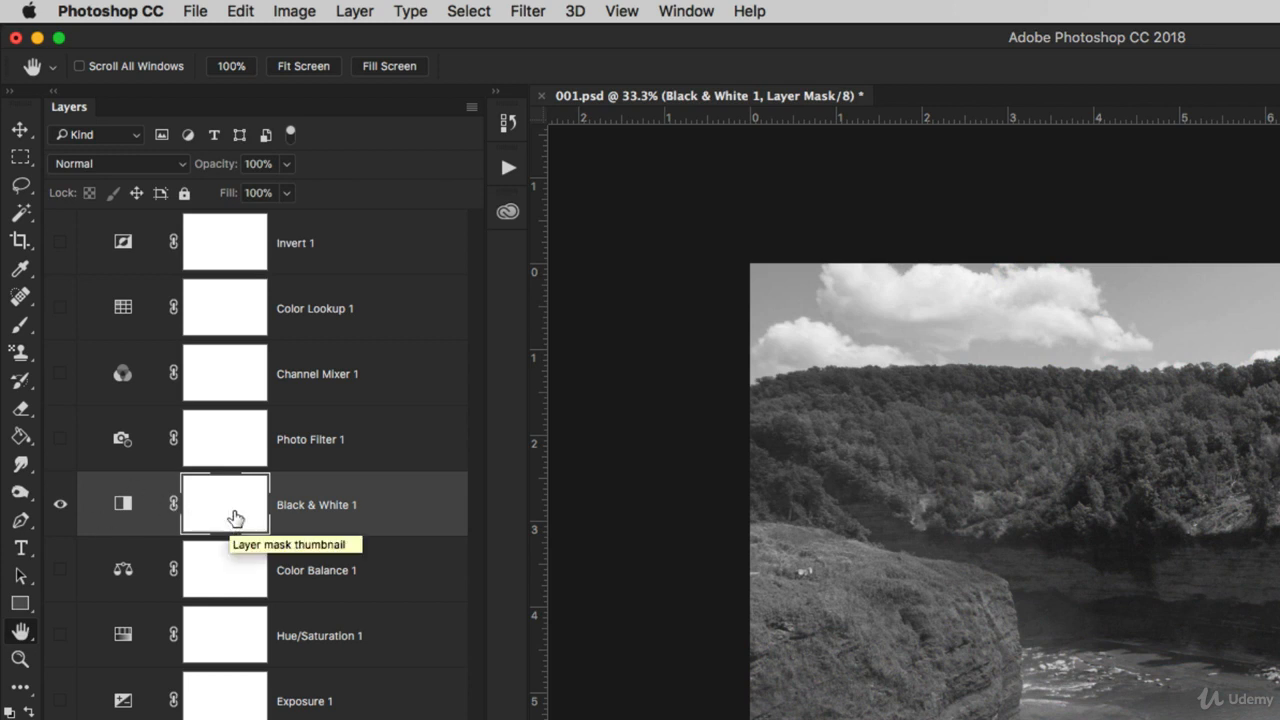
{"action": "double_click", "coordinate": [124, 504]}
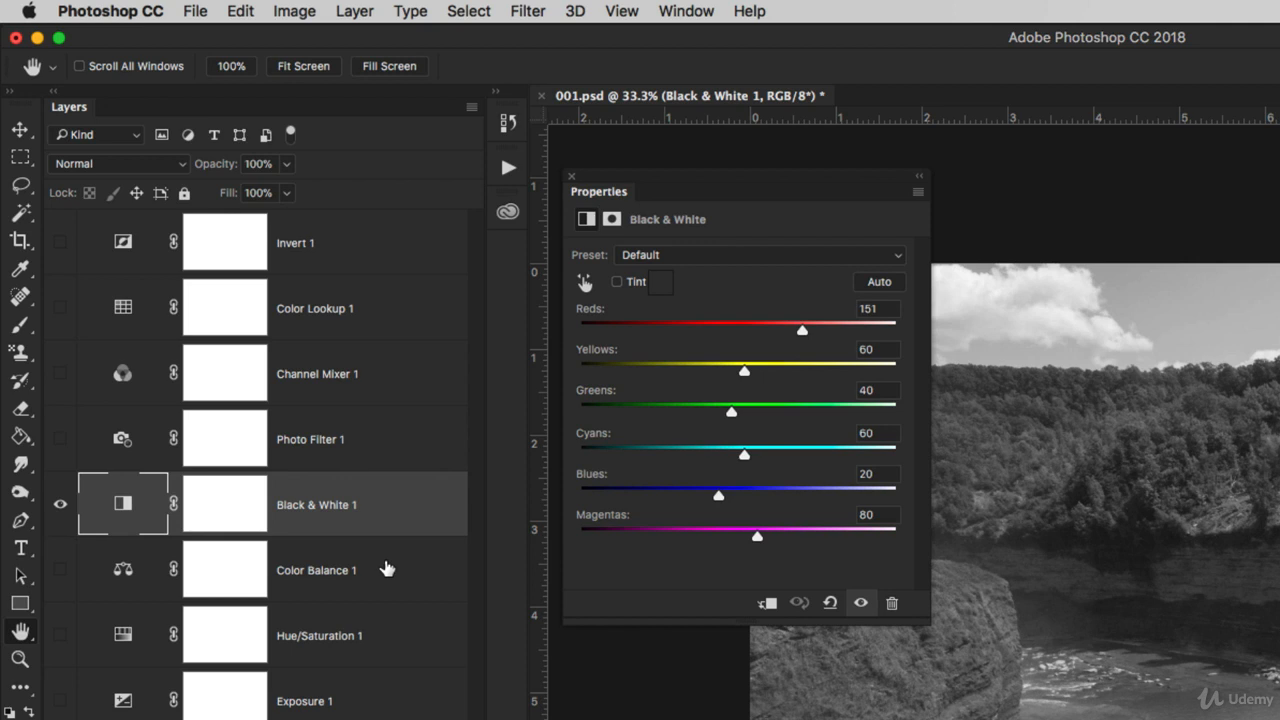
{"action": "left_click", "coordinate": [234, 503]}
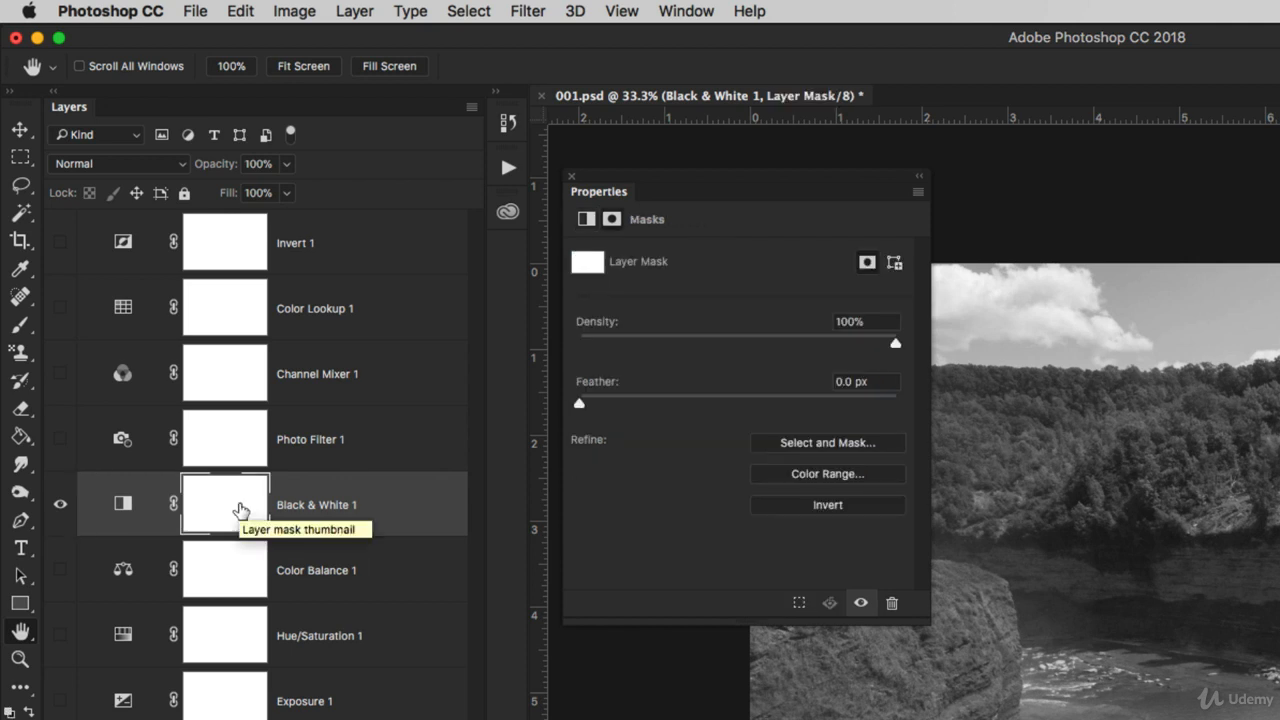